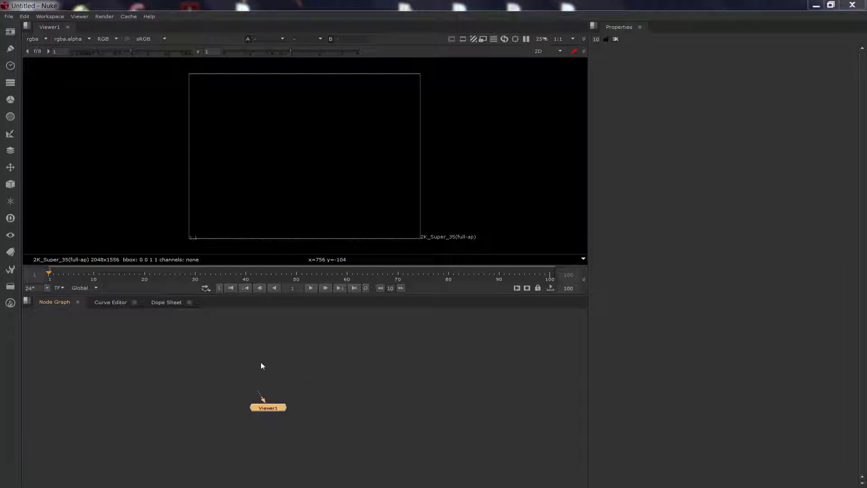
mouse_move(273, 412)
mouse_down()
mouse_move(318, 384)
mouse_move(342, 403)
mouse_move(272, 404)
mouse_up()
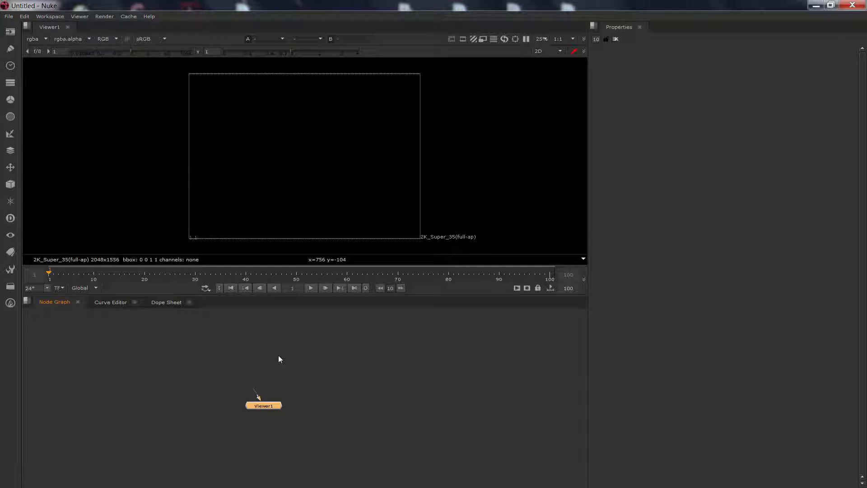
drag(297, 406, 230, 404)
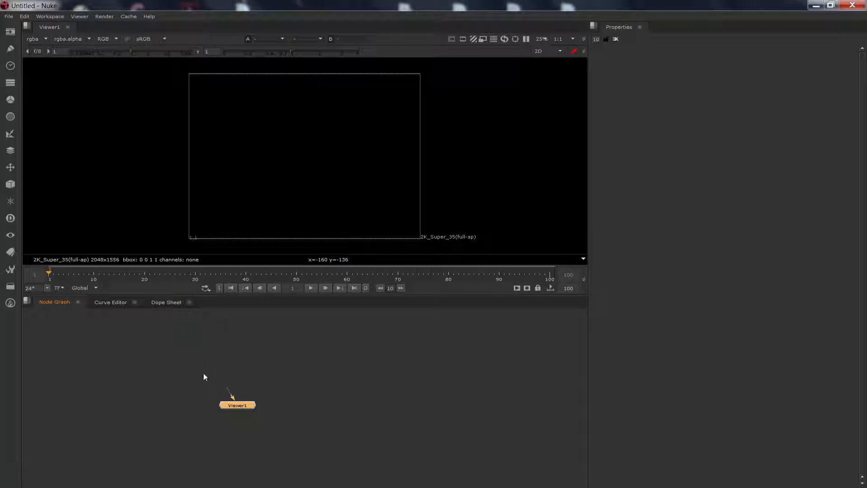
drag(241, 408, 262, 413)
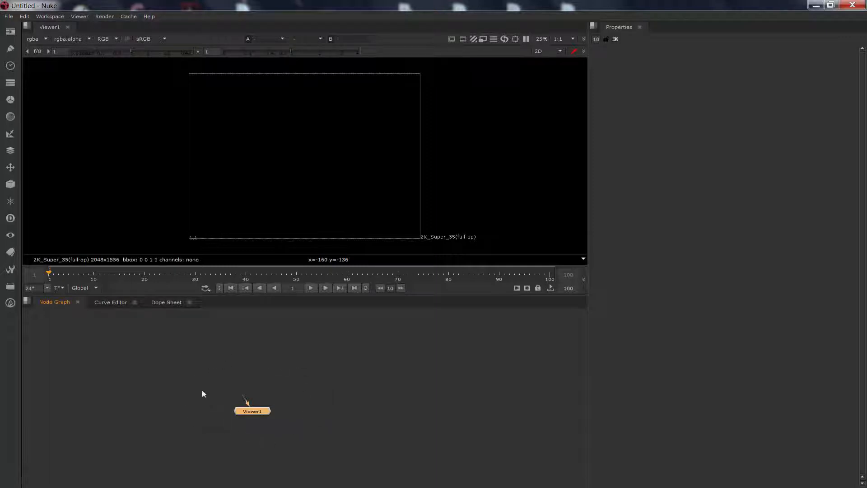
drag(248, 427, 232, 412)
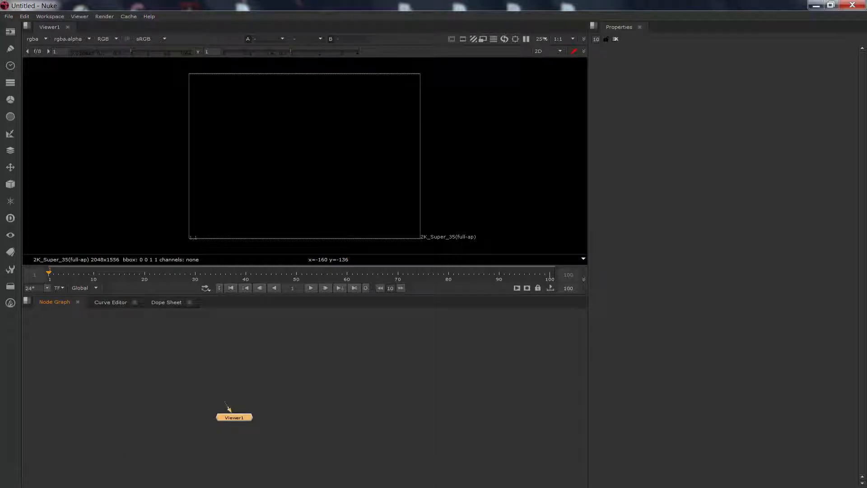
Import the annee_paysage_3 image and the Car_Bomb video from the Le Fond Vert dans Fusion folder into the node graph
key(alt+Tab)
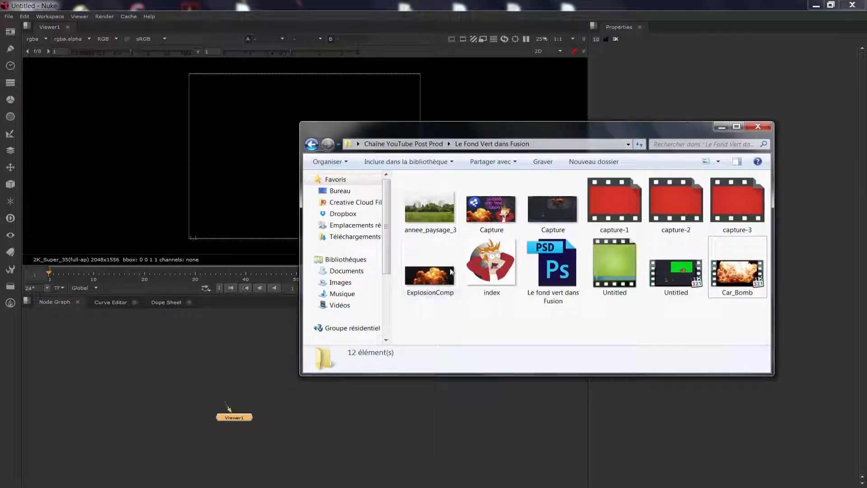
drag(434, 211, 187, 362)
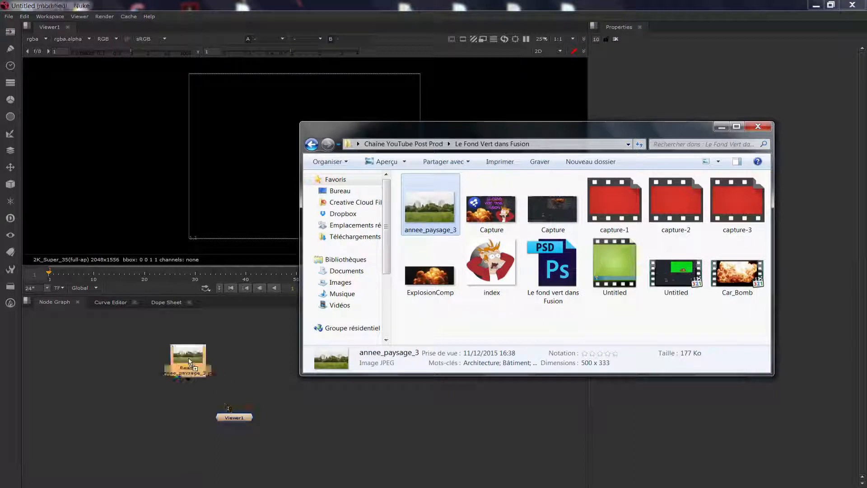
click(721, 127)
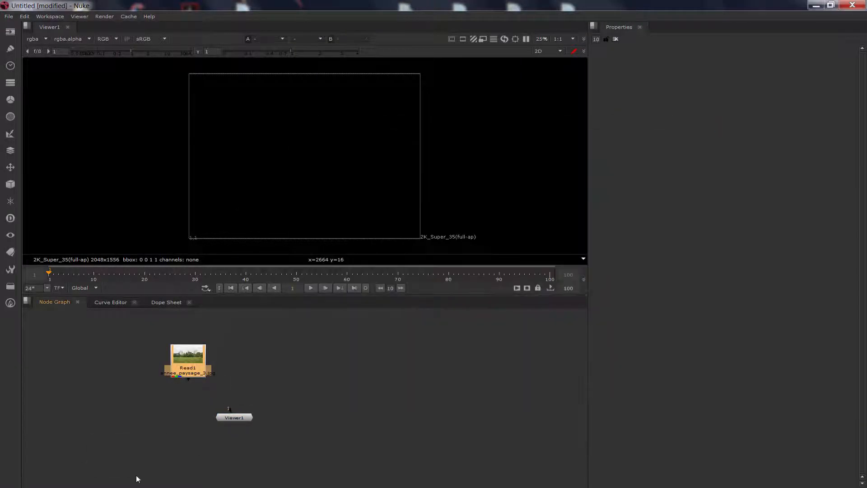
key(alt+Tab)
drag(737, 273, 246, 350)
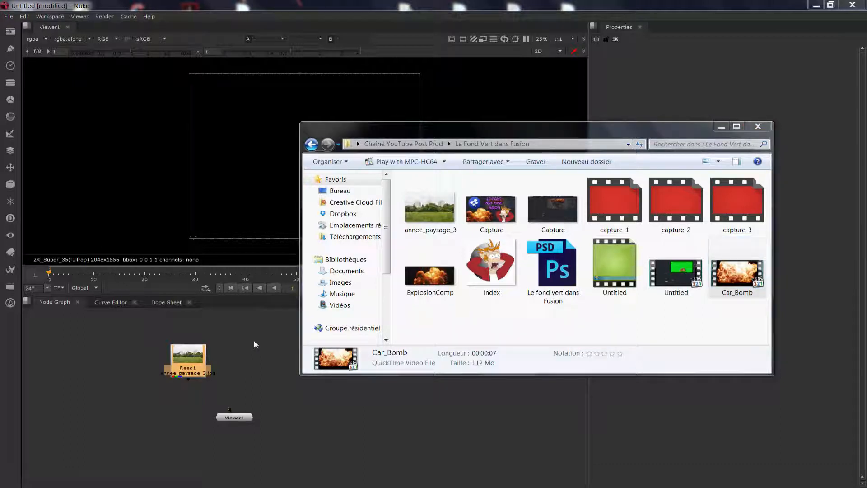
drag(409, 428, 289, 344)
Arrange the annee_paysage_3 and Car_Bomb read nodes side by side above the viewer node
drag(193, 361, 180, 345)
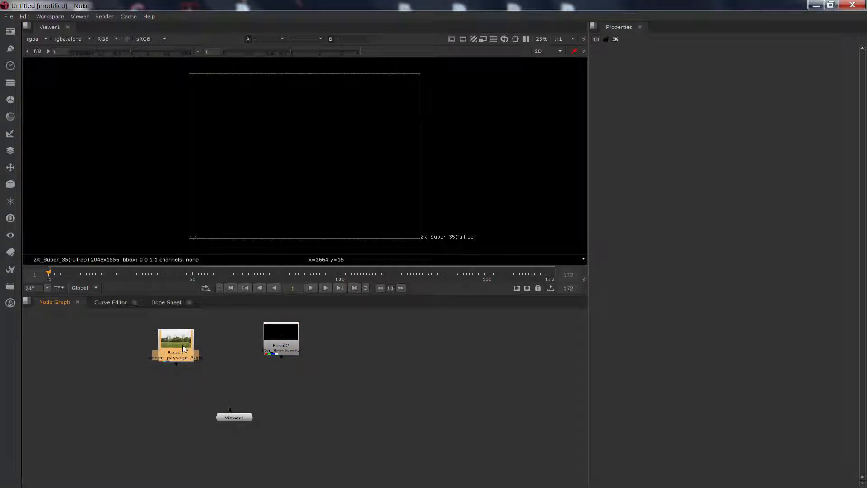
drag(182, 346, 181, 338)
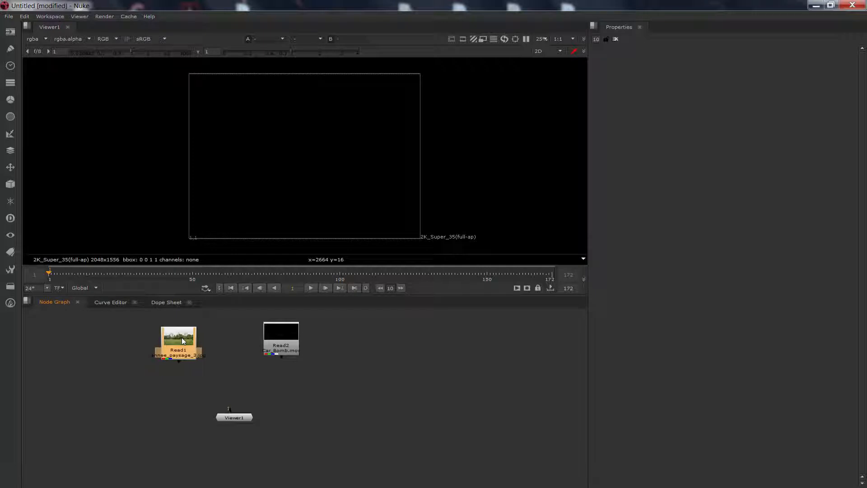
drag(193, 347, 206, 347)
drag(268, 336, 294, 336)
mouse_move(196, 338)
mouse_down()
mouse_move(180, 343)
mouse_move(203, 339)
mouse_up()
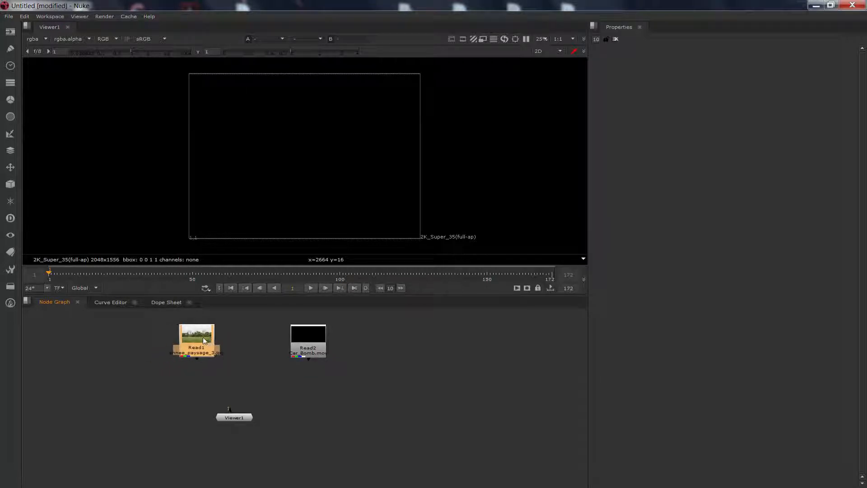
mouse_move(311, 343)
mouse_down()
mouse_move(321, 343)
mouse_move(313, 343)
mouse_up()
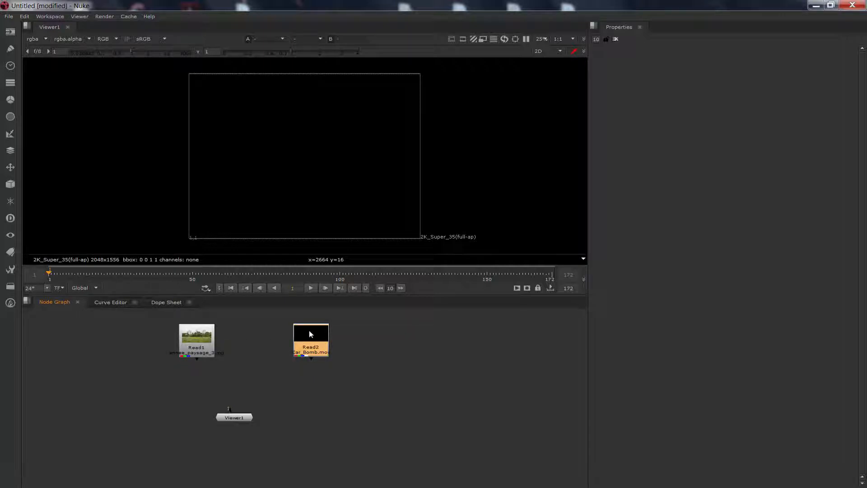
Display the annee_paysage_3 image by connecting its node to the viewer, and disconnect the viewer again
drag(190, 341, 243, 418)
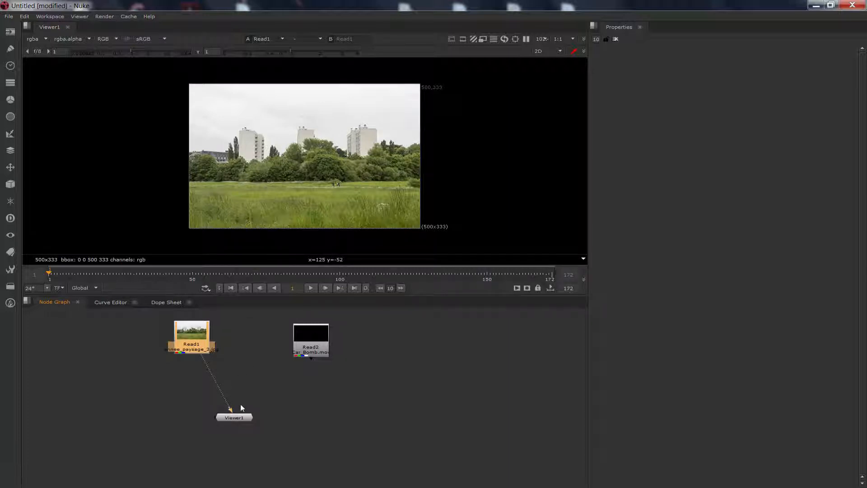
drag(225, 416, 210, 423)
drag(213, 420, 205, 421)
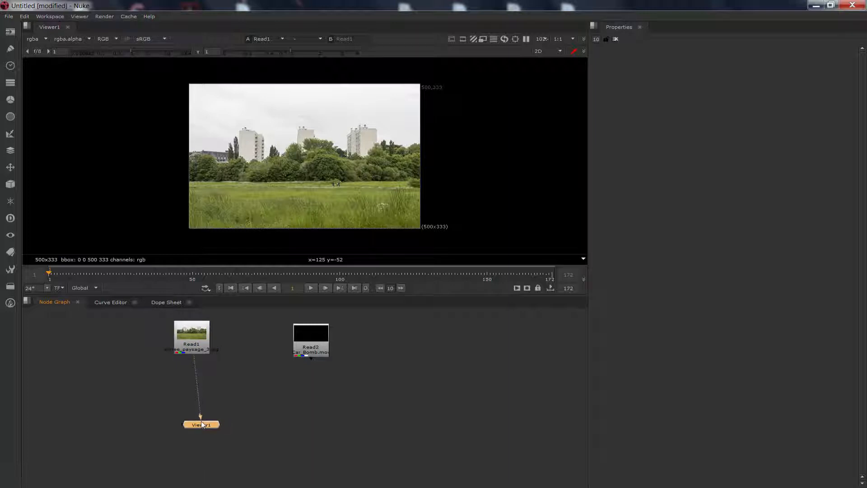
mouse_move(304, 344)
mouse_down()
mouse_move(251, 341)
mouse_move(292, 347)
mouse_up()
drag(201, 412, 201, 393)
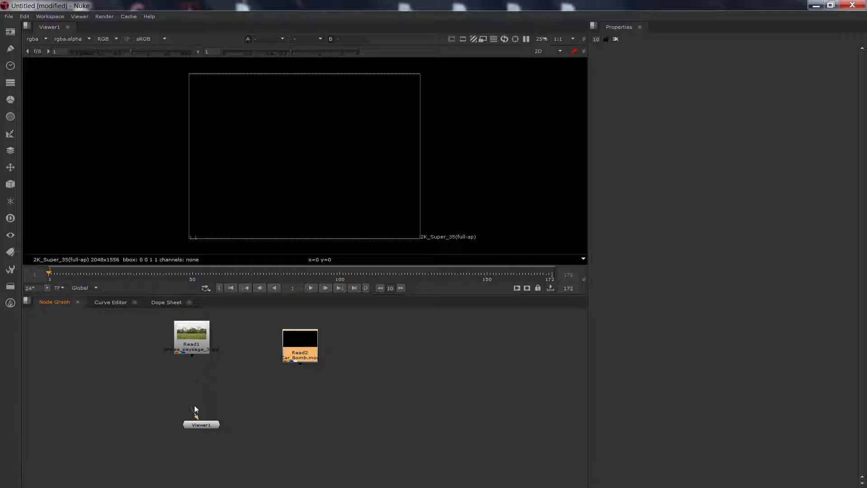
Reposition the annee_paysage_3 read node so that it sits directly above the viewer node
mouse_move(190, 343)
mouse_down()
mouse_move(172, 368)
mouse_move(195, 343)
mouse_up()
click(205, 377)
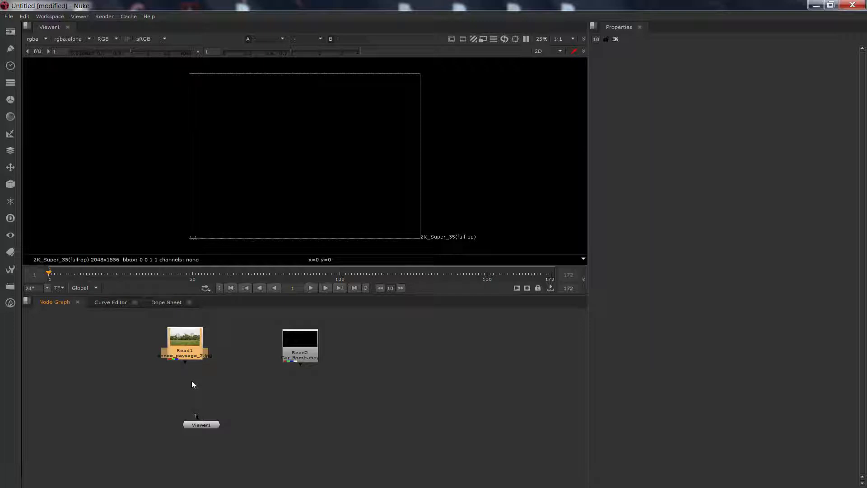
drag(184, 337, 194, 335)
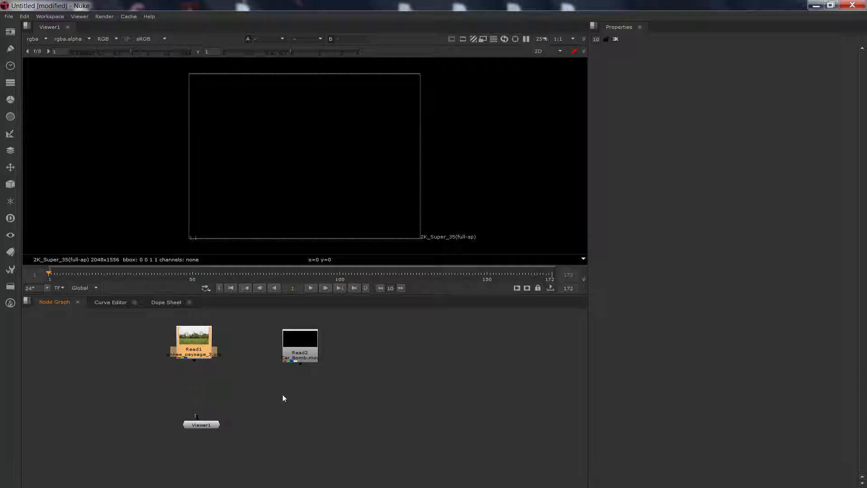
drag(185, 338, 201, 339)
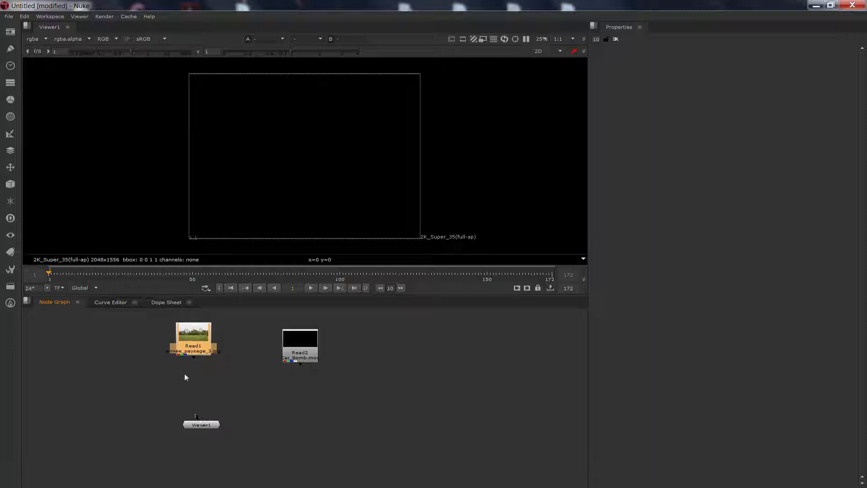
Try linking the annee_paysage_3 node's output to the viewer once more, and detach the link
drag(195, 358, 196, 428)
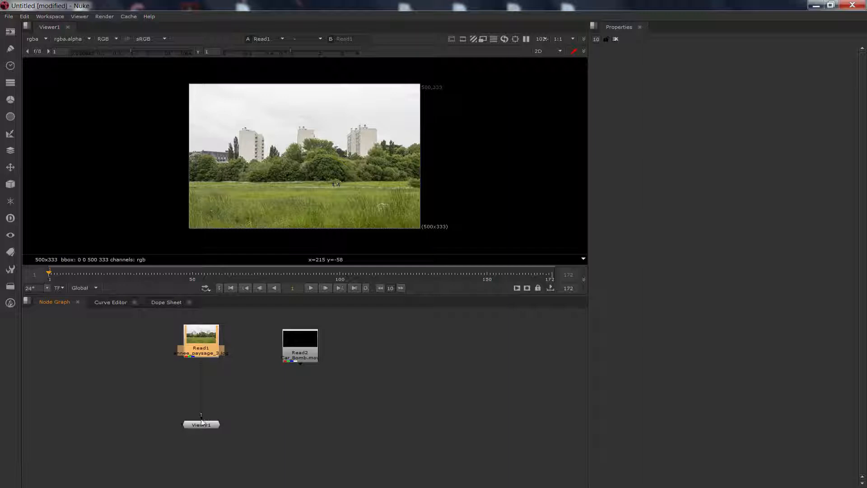
drag(201, 419, 208, 391)
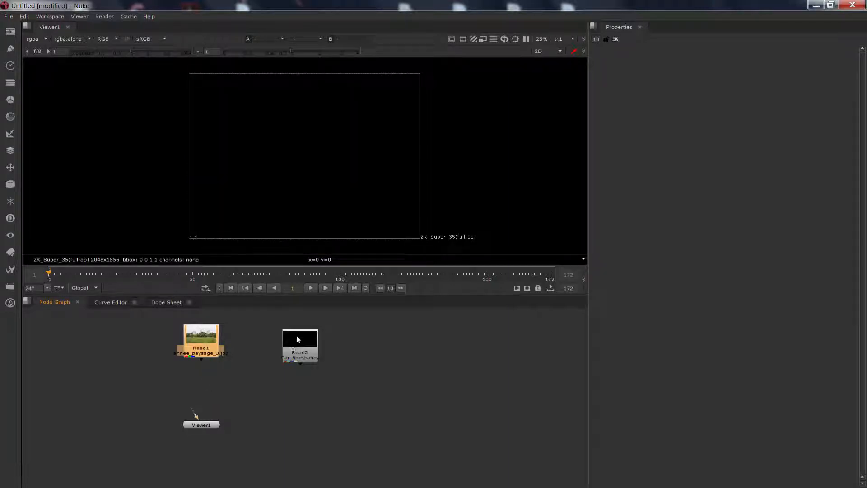
mouse_move(290, 353)
mouse_down()
mouse_move(275, 348)
mouse_move(304, 356)
mouse_move(290, 355)
mouse_up()
click(188, 341)
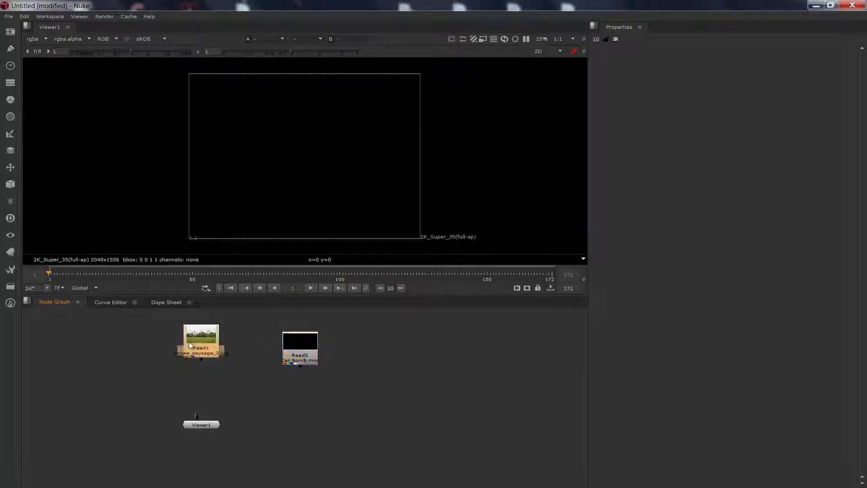
Add an unconnected Merge node and place it between the annee_paysage_3 node and the viewer, with the viewer lowered to make room
click(242, 385)
key(m)
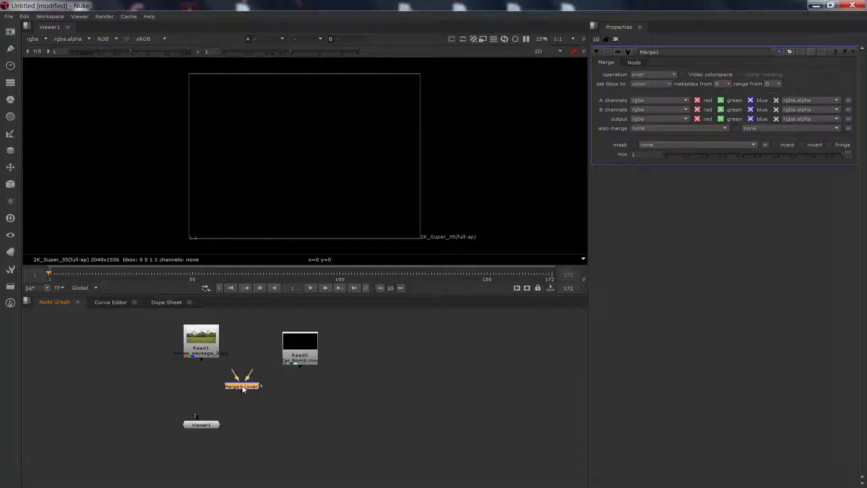
drag(238, 392, 211, 358)
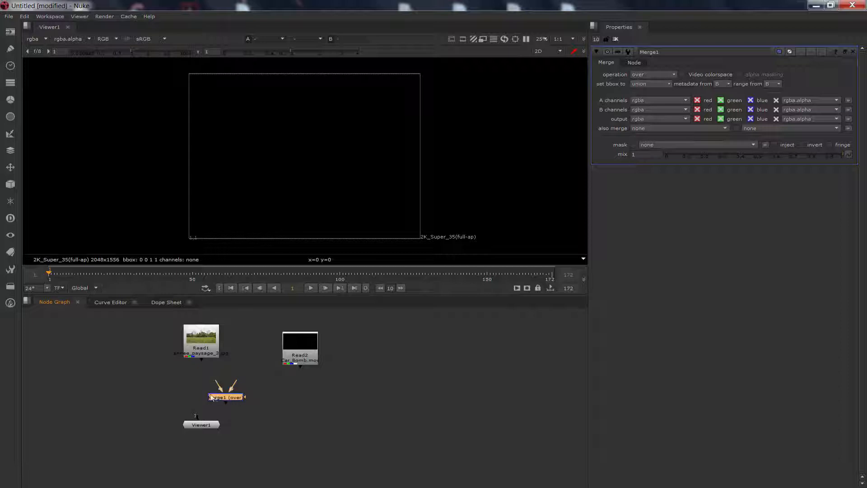
drag(211, 397, 189, 393)
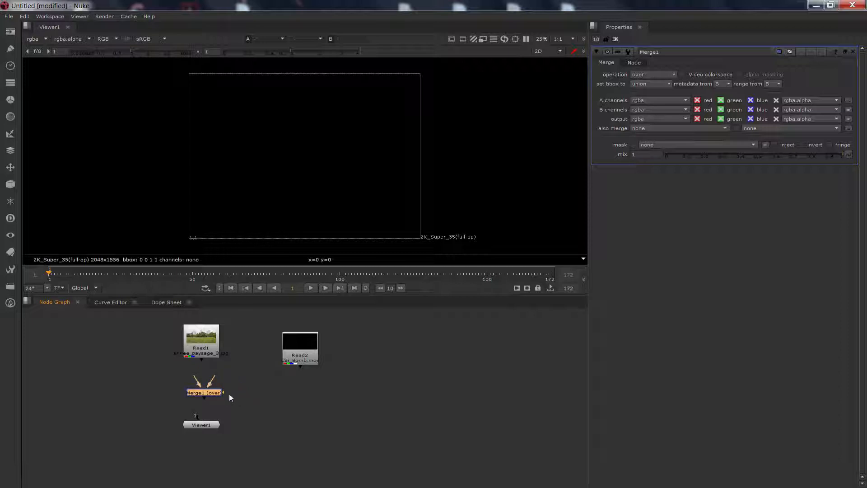
drag(204, 423, 202, 436)
drag(212, 398, 206, 400)
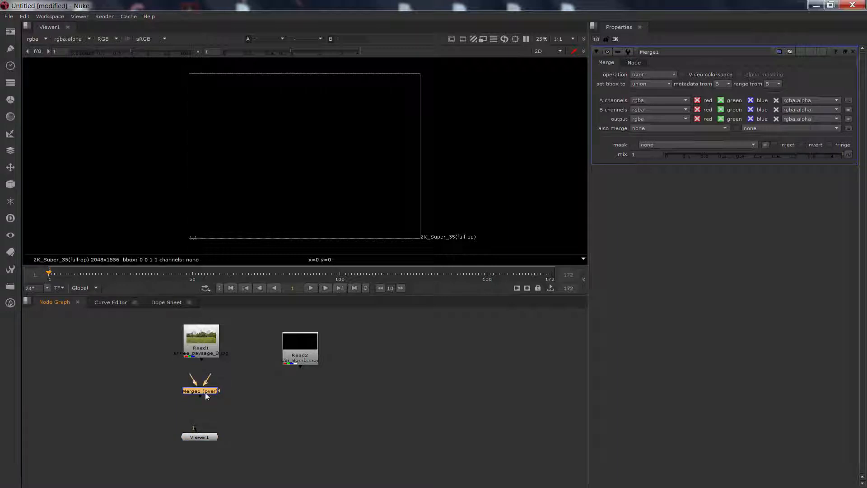
Delete the unconnected Merge node
click(203, 343)
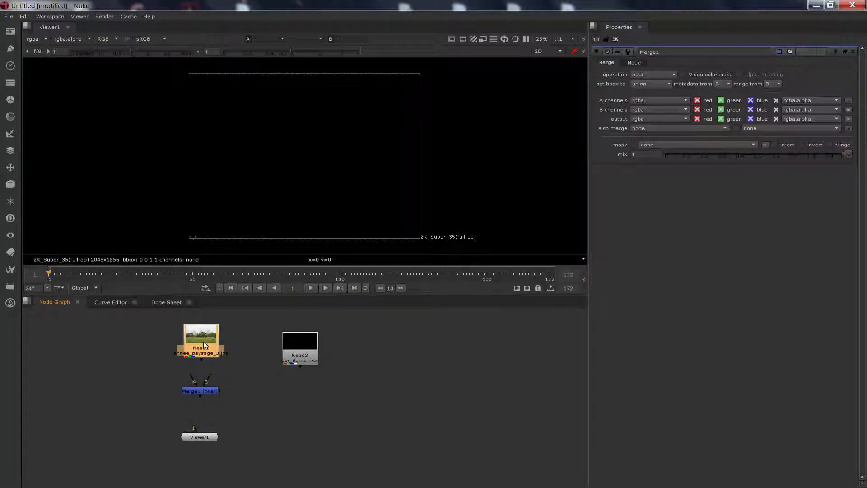
click(197, 391)
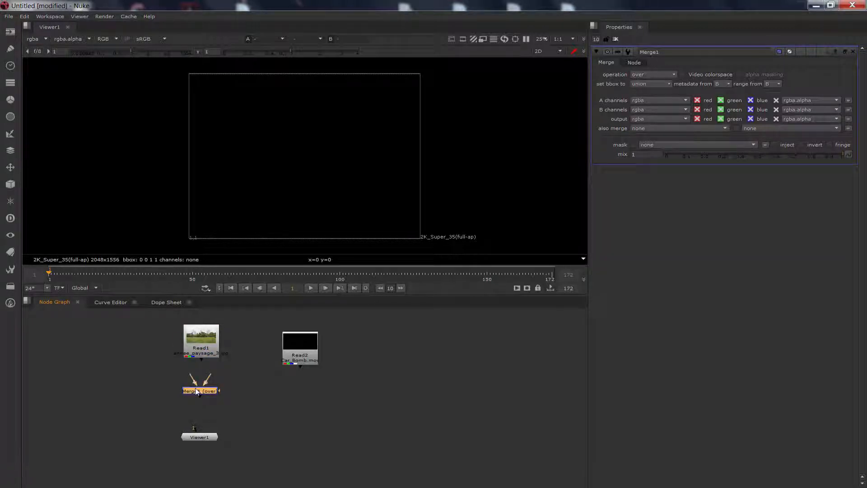
key(Delete)
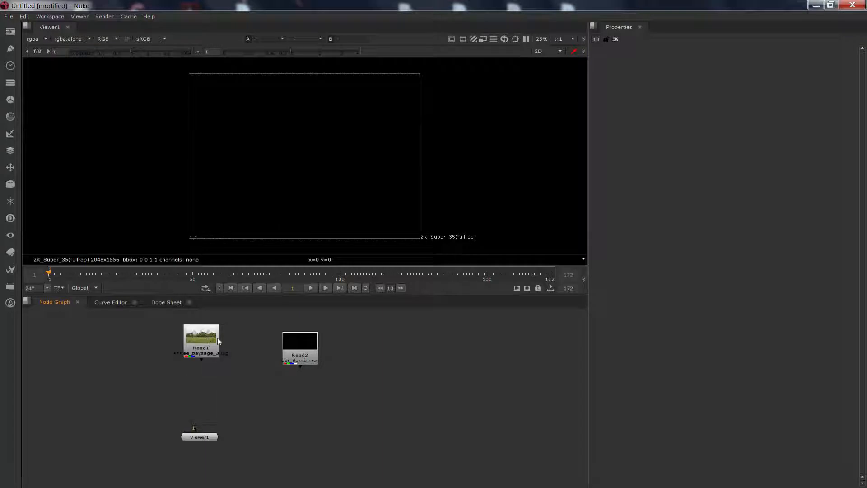
Add a Merge node fed by the annee_paysage_3 node, place it below that node, and connect its output to the viewer
click(209, 339)
mouse_move(208, 340)
mouse_down()
mouse_move(197, 354)
mouse_move(222, 346)
mouse_move(205, 337)
mouse_up()
key(m)
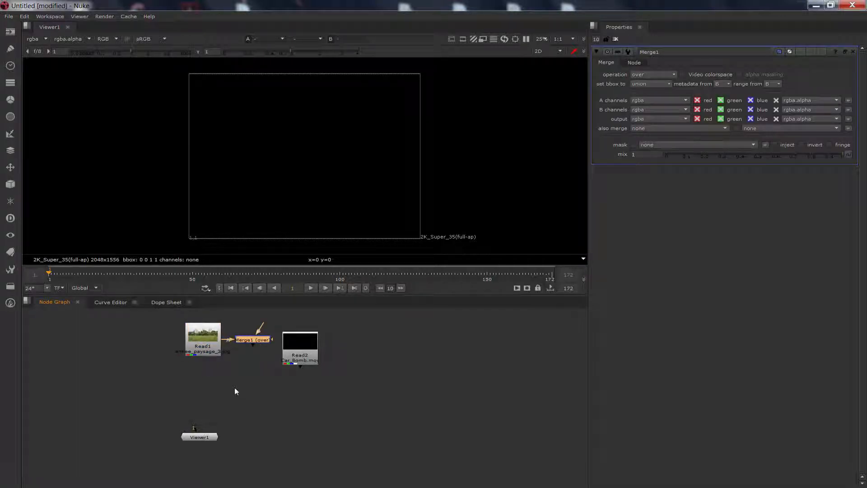
drag(252, 340, 204, 373)
drag(180, 406, 202, 435)
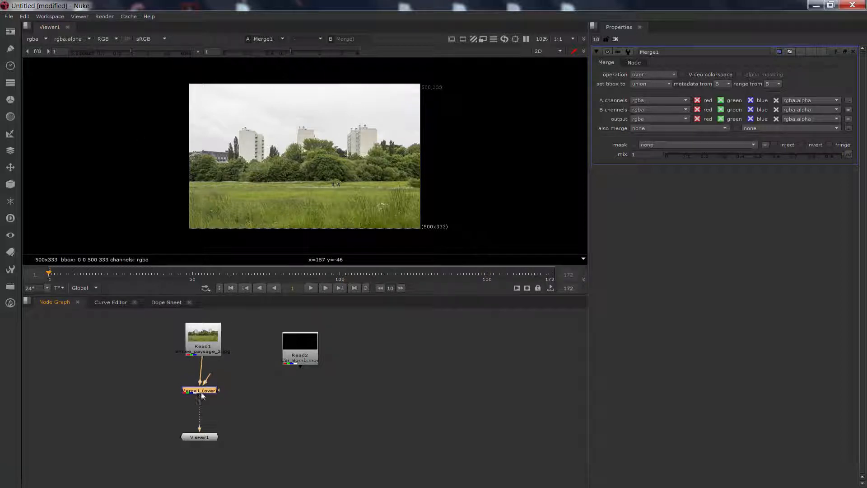
Detach the Merge node and reconnect the annee_paysage_3 image to its B input
mouse_move(202, 396)
mouse_down()
mouse_move(207, 365)
mouse_move(206, 401)
mouse_move(214, 396)
mouse_move(202, 395)
mouse_up()
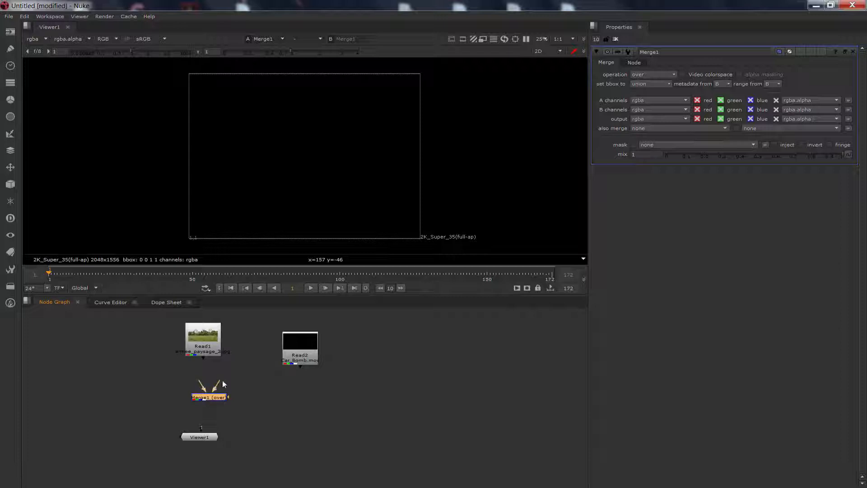
mouse_move(200, 399)
mouse_down()
mouse_move(185, 397)
mouse_move(197, 400)
mouse_up()
drag(183, 364, 195, 379)
drag(215, 382, 203, 339)
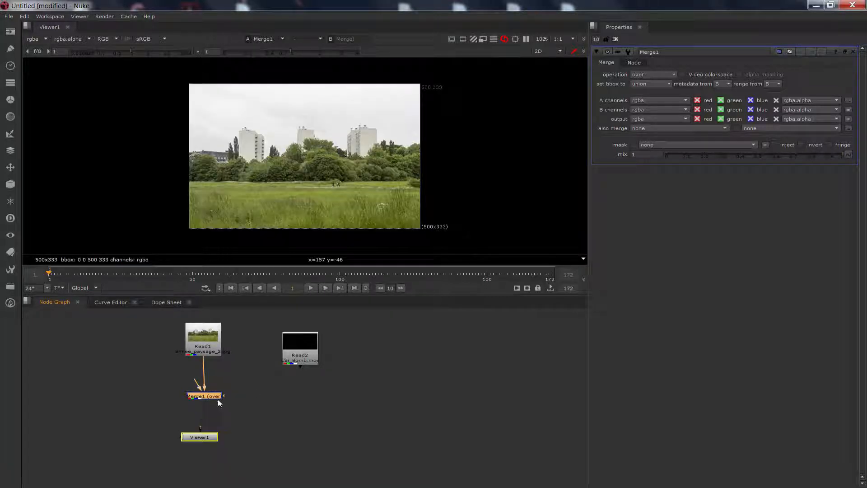
Lower the viewer and Merge nodes below the landscape image, and move the Car_Bomb node closer beside it
mouse_move(199, 439)
mouse_down()
mouse_move(196, 453)
mouse_move(206, 454)
mouse_up()
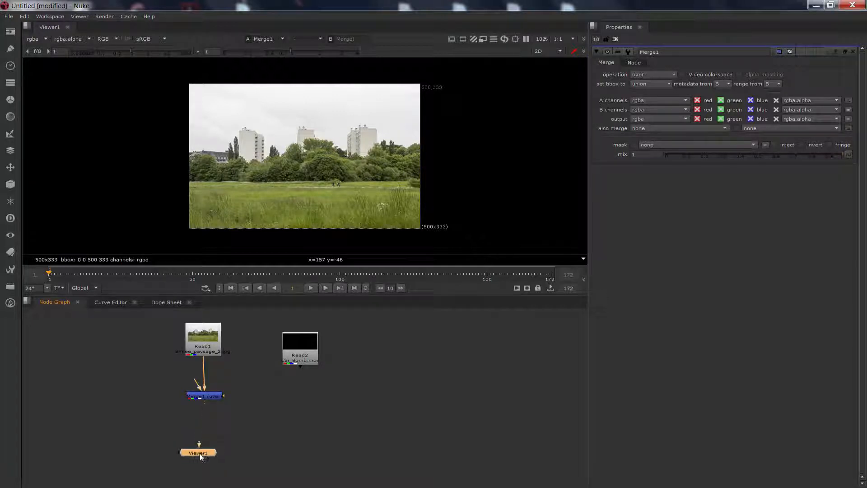
drag(214, 394, 202, 405)
drag(306, 349, 276, 340)
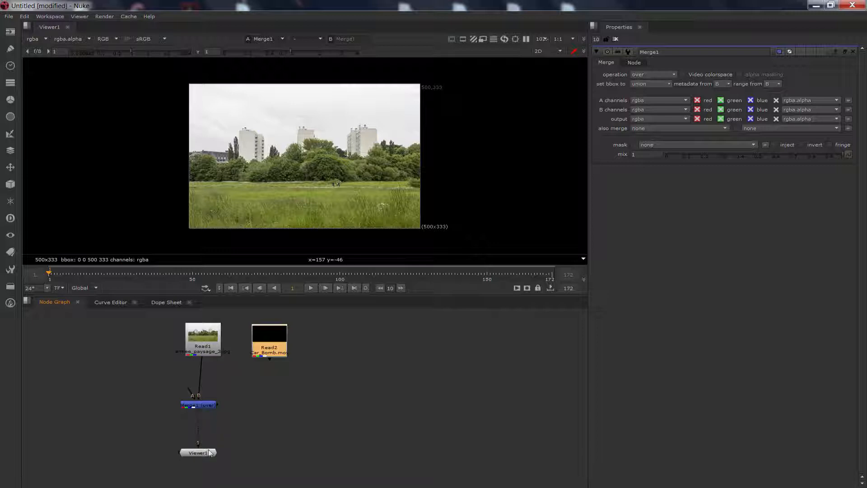
drag(272, 343, 282, 341)
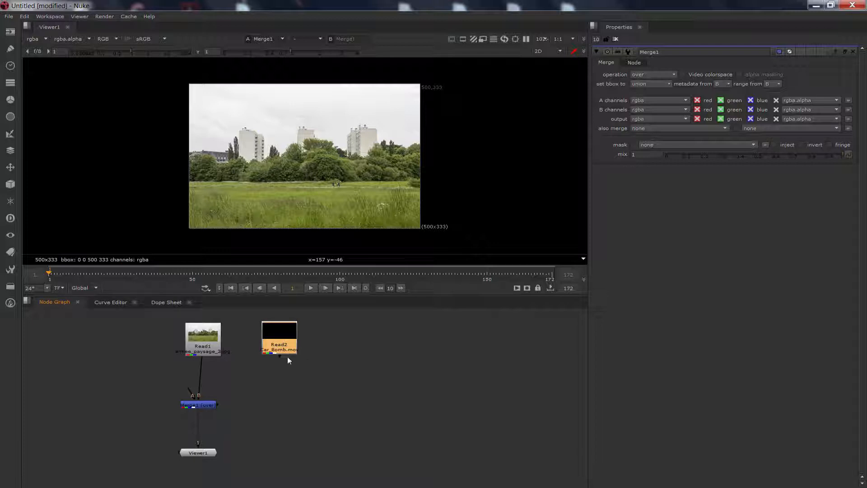
Add a Merge node fed by the Car_Bomb node through its A input and place it below that node
key(m)
mouse_move(285, 340)
mouse_down()
mouse_move(308, 367)
mouse_move(278, 325)
mouse_move(281, 340)
mouse_up()
drag(331, 356, 275, 403)
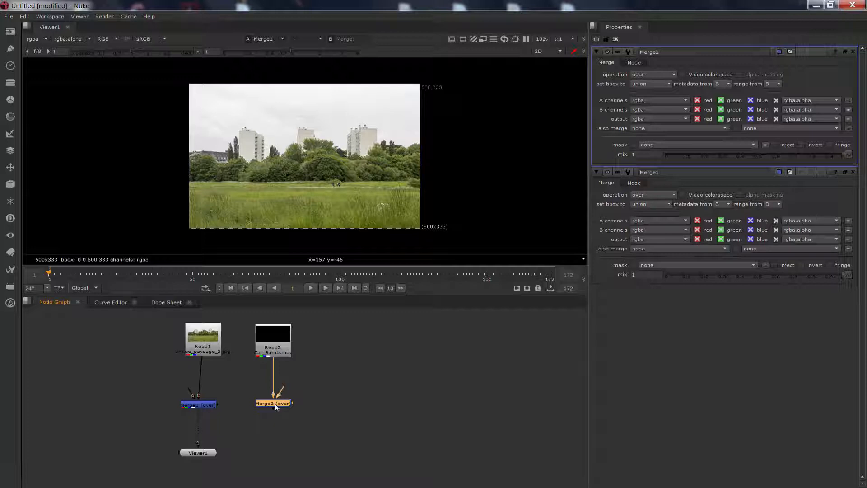
mouse_move(274, 403)
mouse_down()
mouse_move(319, 397)
mouse_move(269, 409)
mouse_move(276, 400)
mouse_move(282, 409)
mouse_move(267, 411)
mouse_move(279, 411)
mouse_move(264, 405)
mouse_move(275, 407)
mouse_up()
Connect the A input of the landscape's Merge node to the Car_Bomb's Merge node, and line both nodes up under their images
drag(210, 341, 205, 339)
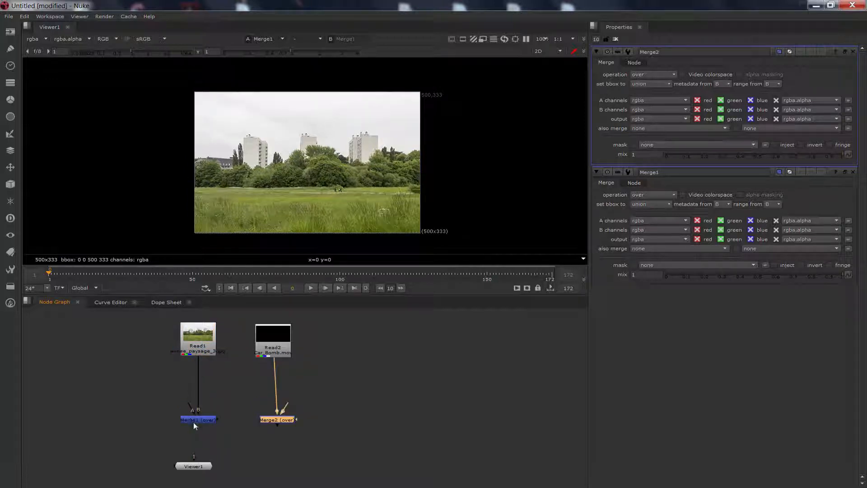
click(184, 416)
drag(183, 419, 212, 418)
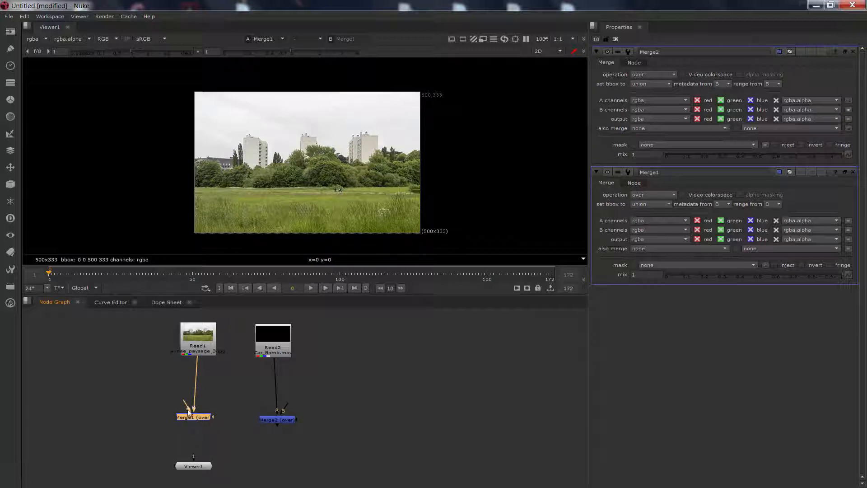
drag(178, 383, 276, 417)
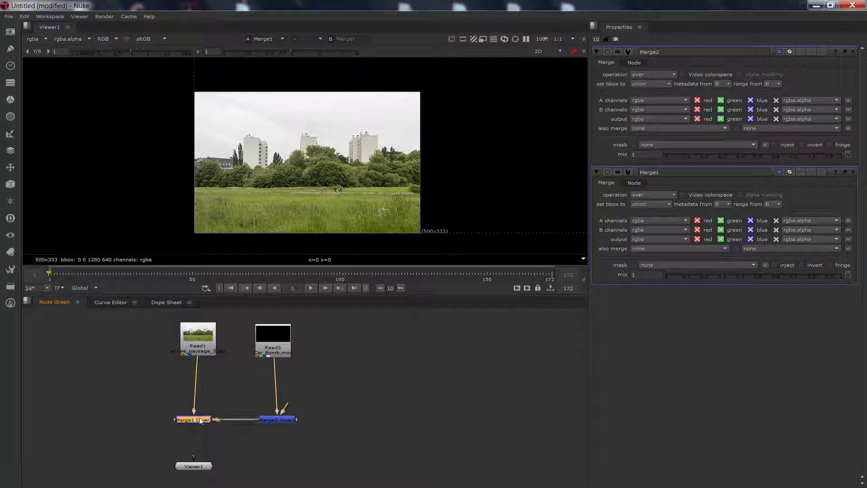
drag(197, 417, 202, 420)
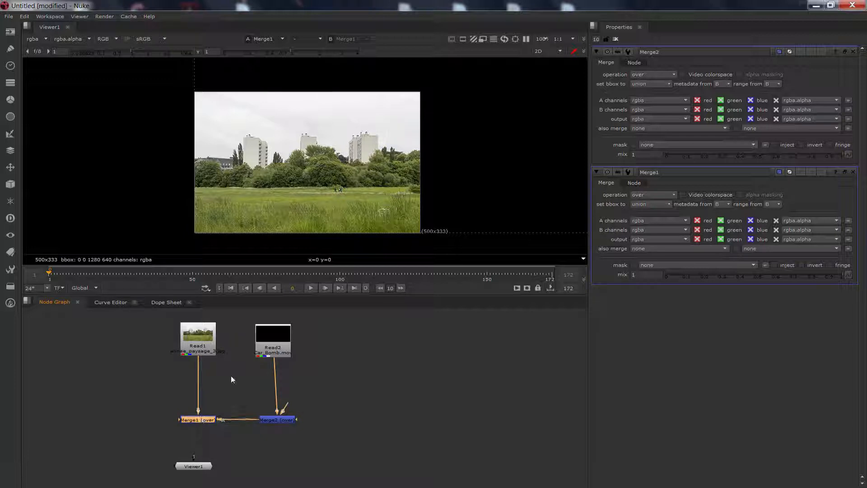
drag(263, 341, 266, 343)
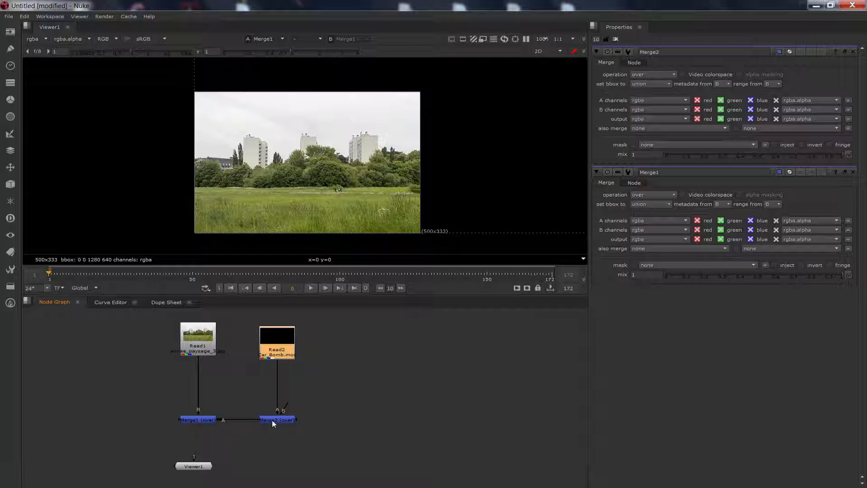
Align the landscape's Merge node above the viewer, and line the Car_Bomb node up with its own Merge node
click(202, 422)
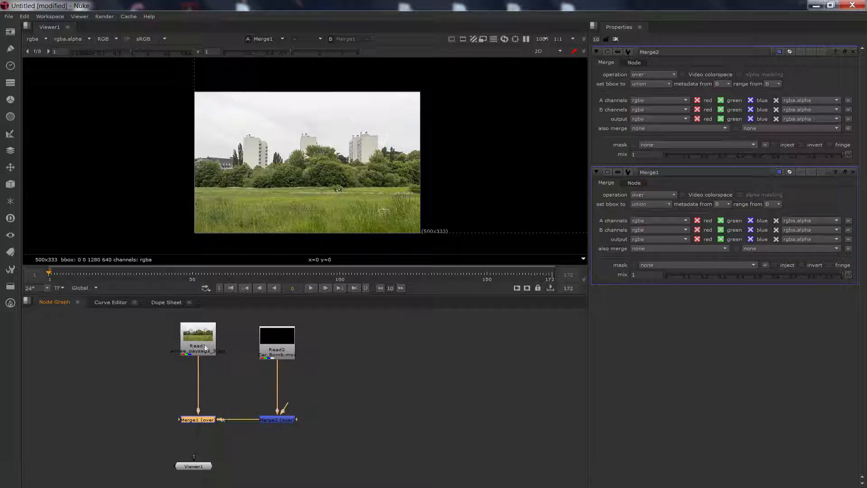
click(285, 420)
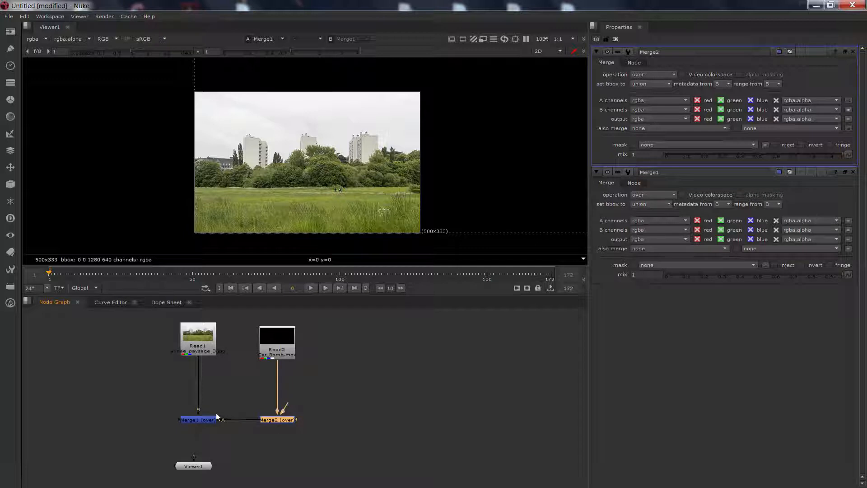
click(188, 419)
mouse_move(188, 419)
mouse_down()
mouse_move(171, 420)
mouse_move(196, 419)
mouse_move(186, 421)
mouse_up()
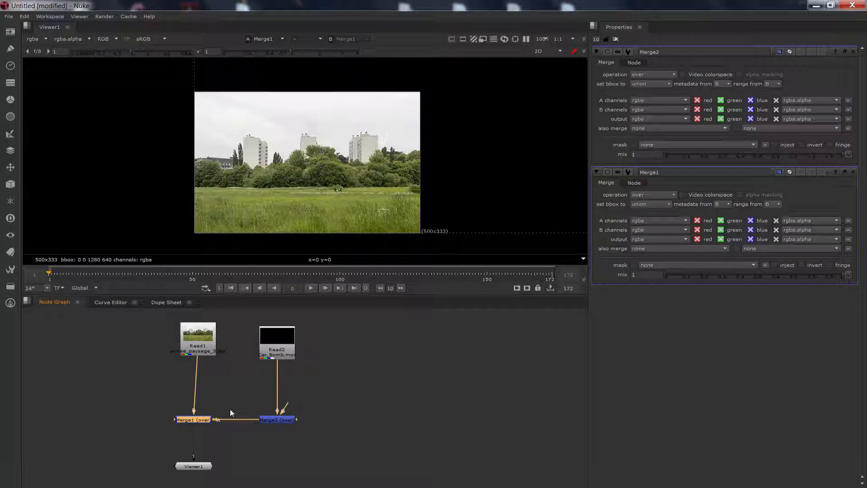
drag(195, 419, 197, 421)
click(280, 340)
mouse_move(280, 340)
mouse_down()
mouse_move(293, 340)
mouse_move(277, 339)
mouse_up()
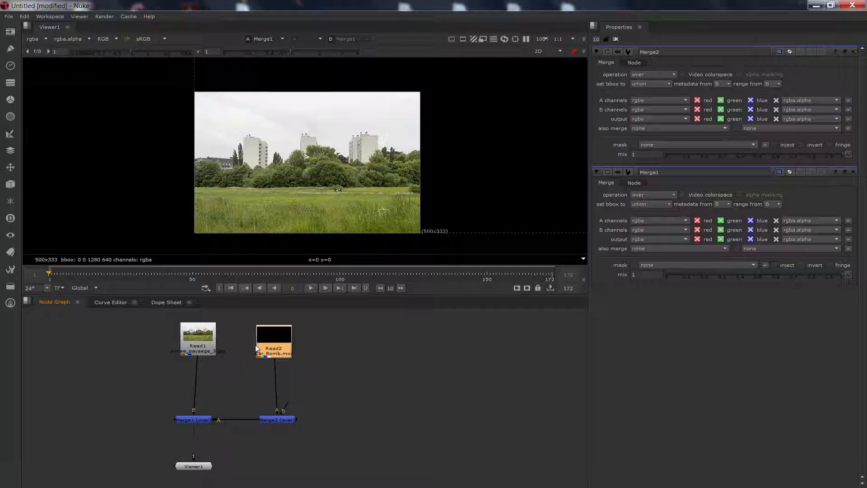
drag(275, 420, 272, 418)
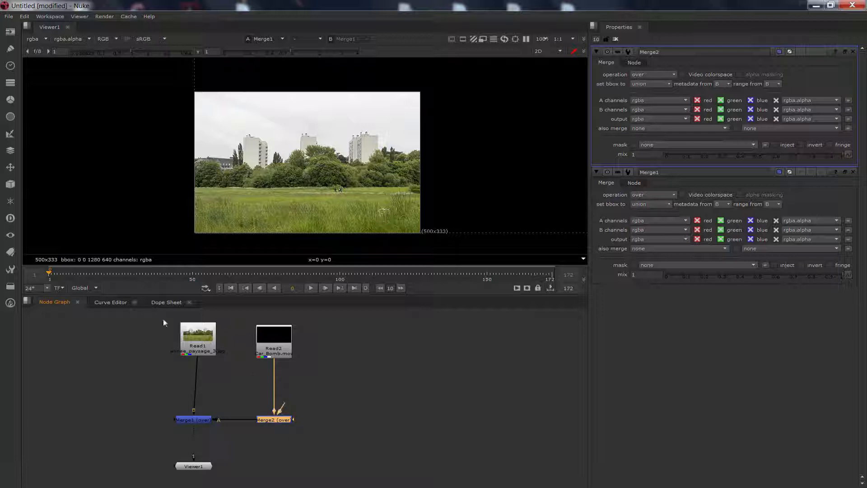
Step through the timeline to frame 43 to examine the explosion over the landscape
click(51, 274)
click(87, 274)
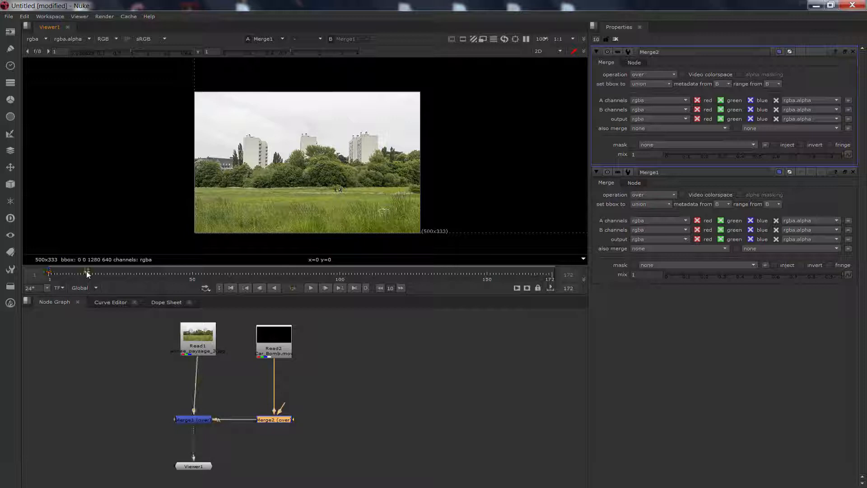
click(131, 272)
click(173, 273)
click(204, 421)
click(270, 419)
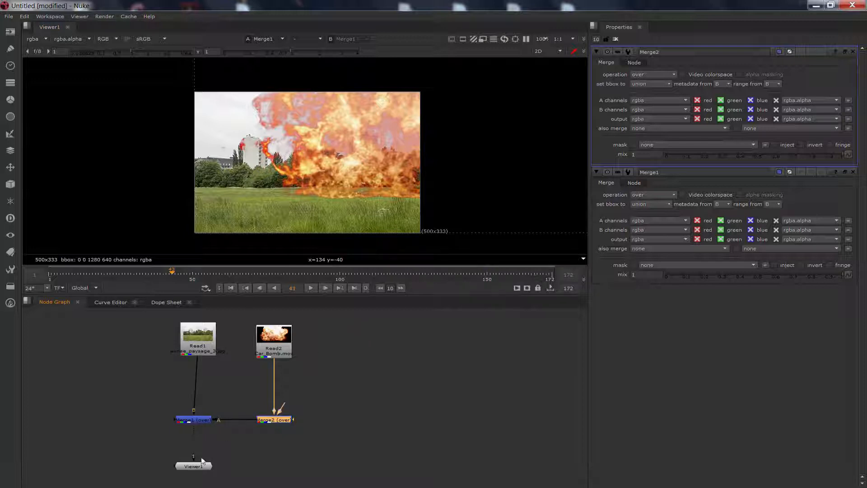
Lower the viewer and both Merge nodes in the graph, and shift the Car_Bomb node slightly away from the landscape image
drag(202, 461, 202, 473)
drag(207, 420, 204, 434)
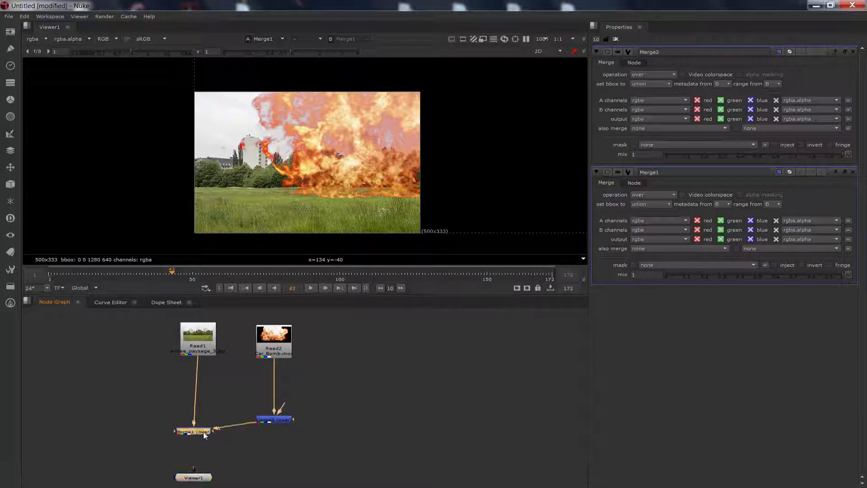
drag(269, 419, 274, 434)
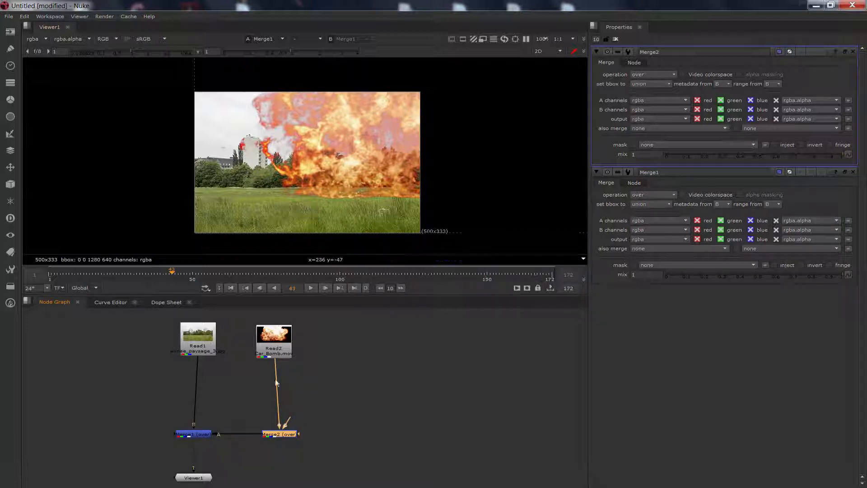
drag(283, 337, 296, 335)
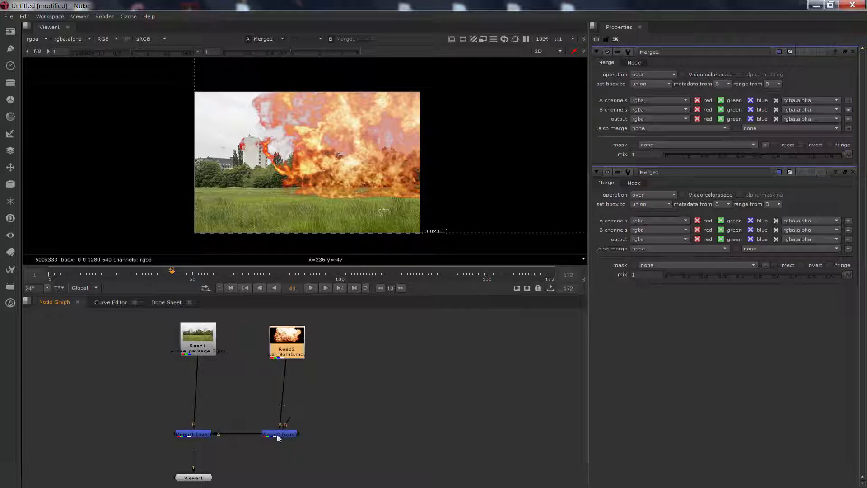
drag(278, 434, 278, 429)
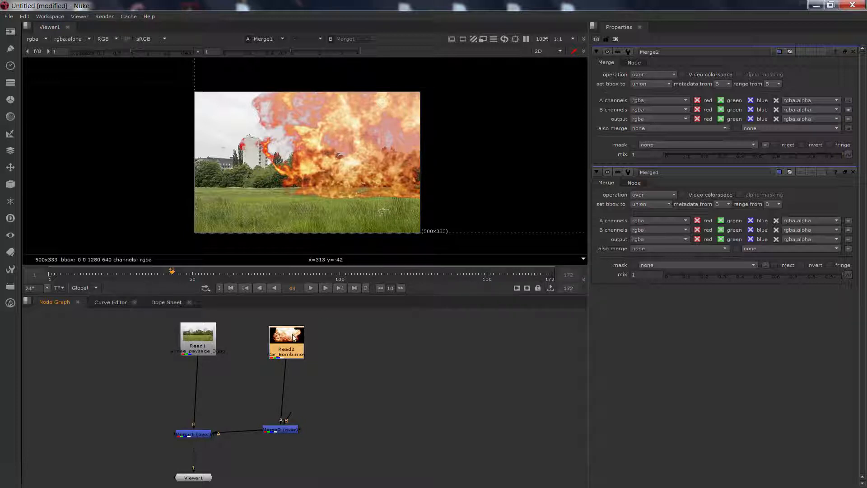
drag(292, 336, 291, 334)
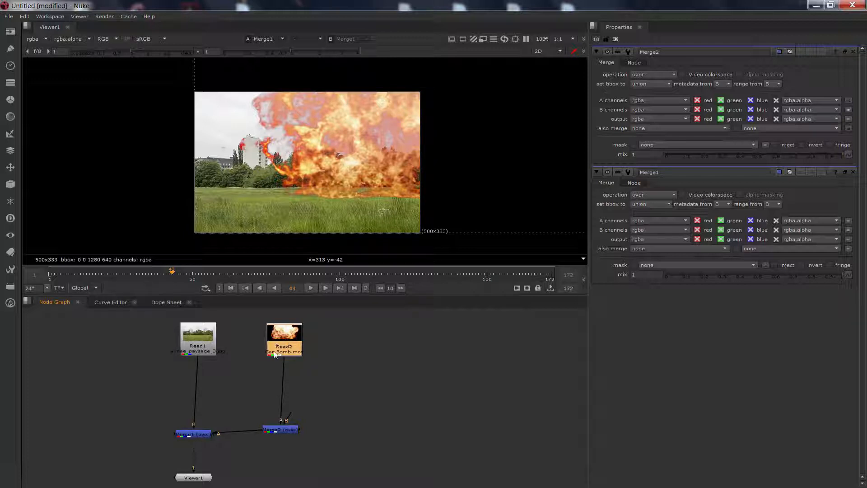
key(t)
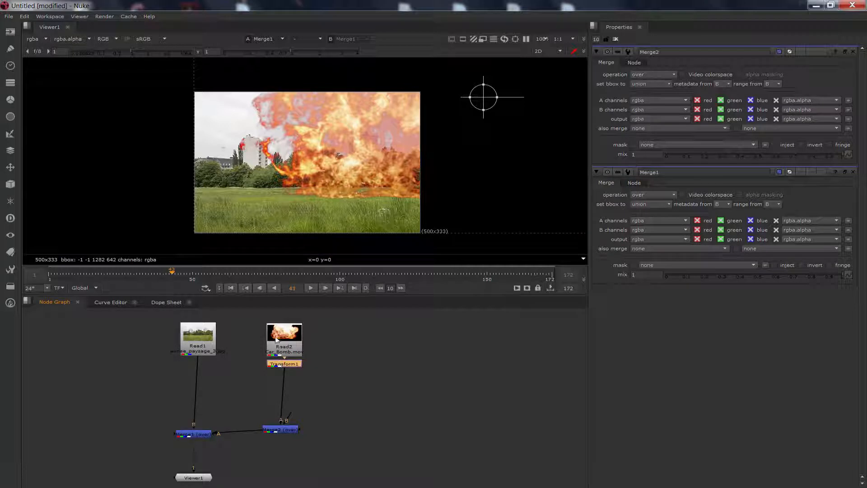
key(Delete)
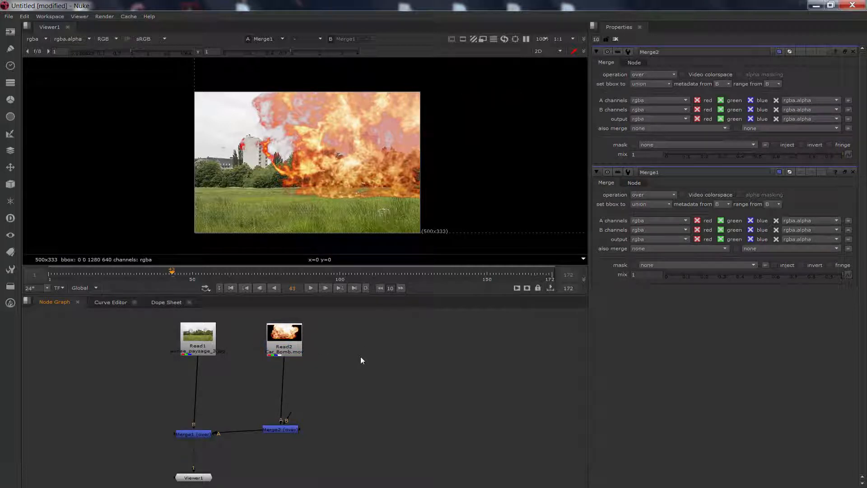
key(ctrl+z)
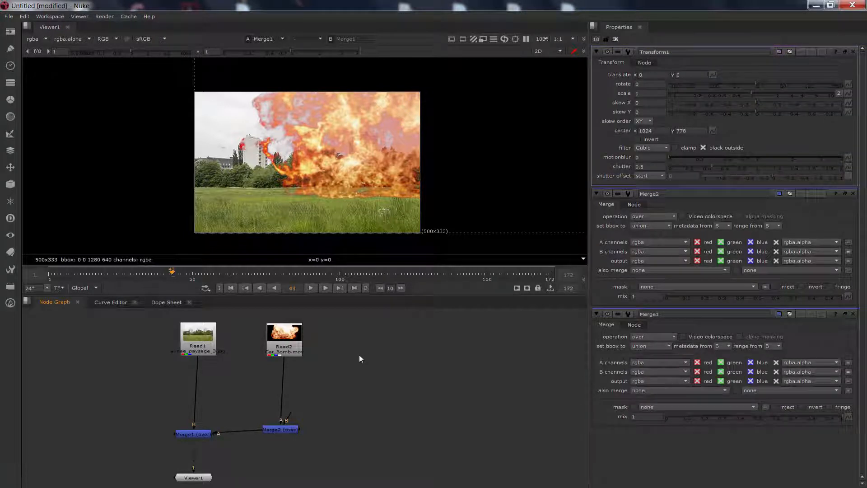
key(t)
drag(337, 344, 382, 372)
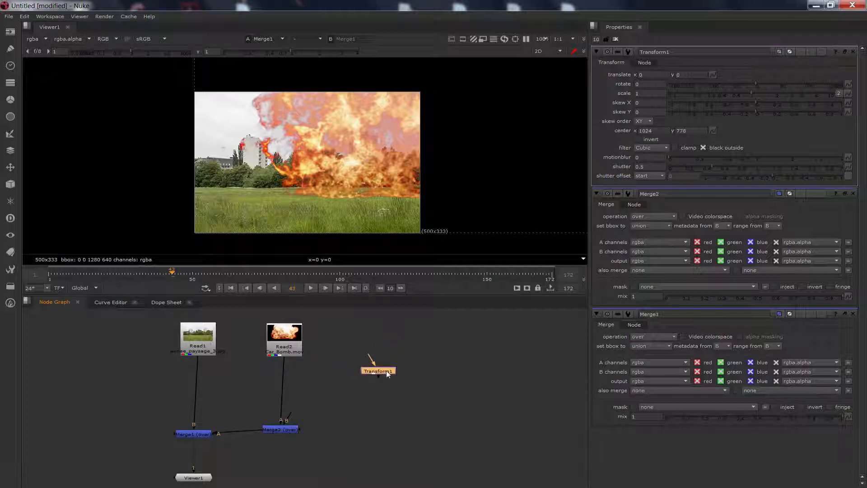
key(Delete)
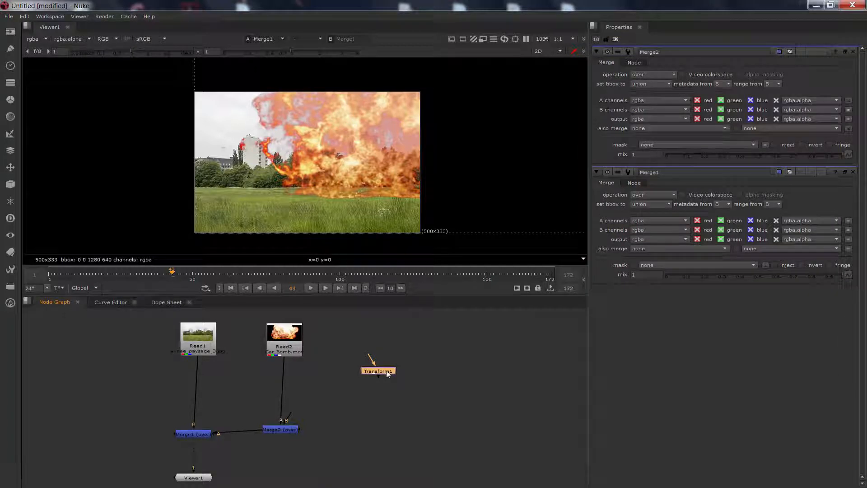
key(Delete)
Insert a Transform node between Car_Bomb and its Merge node, and offset the explosion to translate x -133, y -86
click(300, 345)
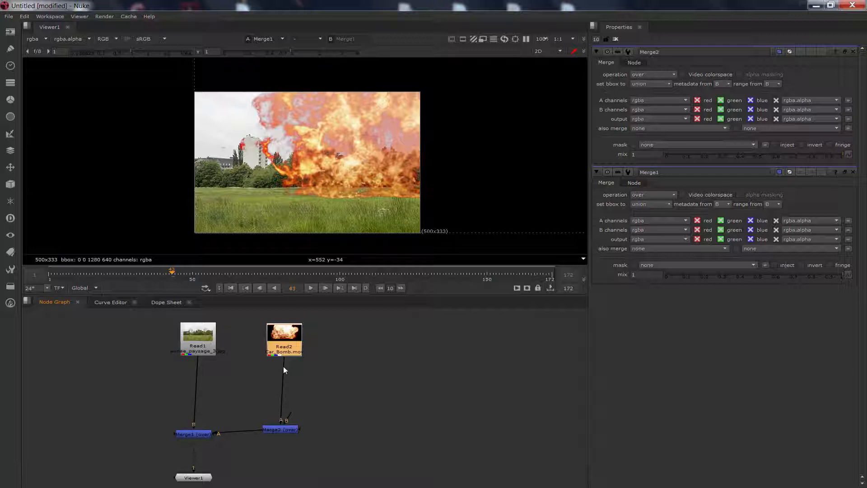
key(t)
mouse_move(283, 371)
mouse_down()
mouse_move(274, 389)
mouse_move(280, 377)
mouse_up()
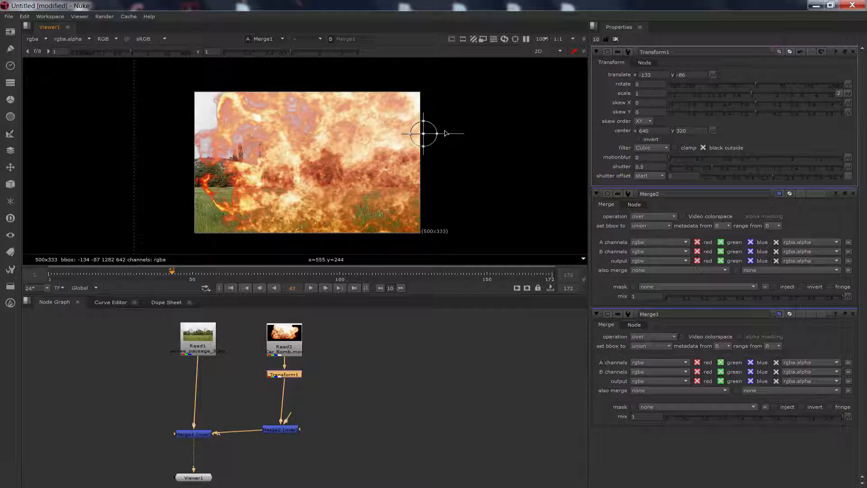
drag(293, 373, 281, 394)
click(293, 432)
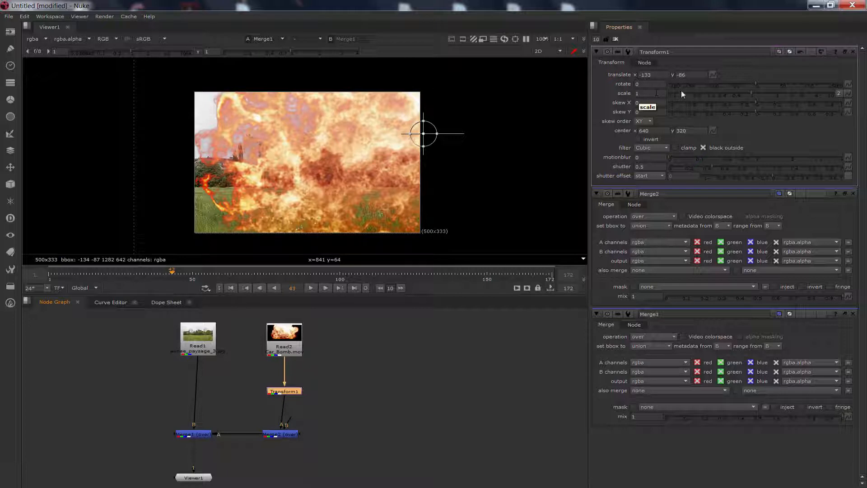
Scale the explosion to 0.41 with the Transform node and move it over the landscape to translate x -376, y -165
click(749, 92)
drag(739, 91, 735, 92)
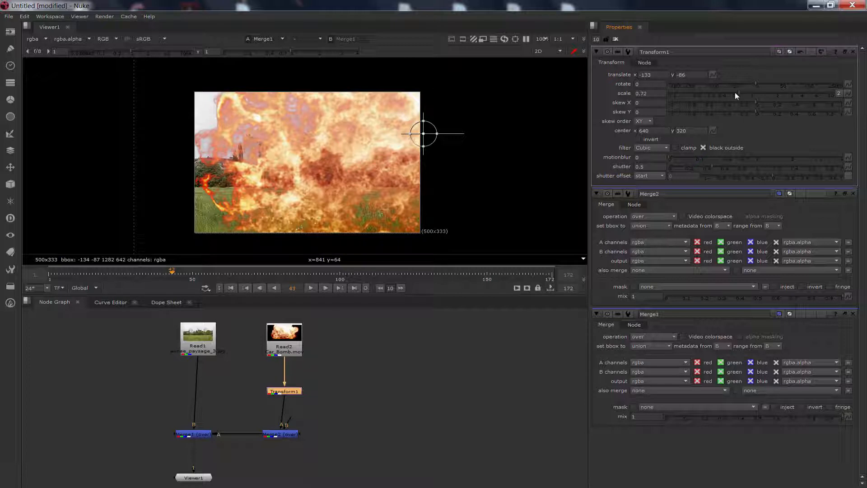
click(700, 94)
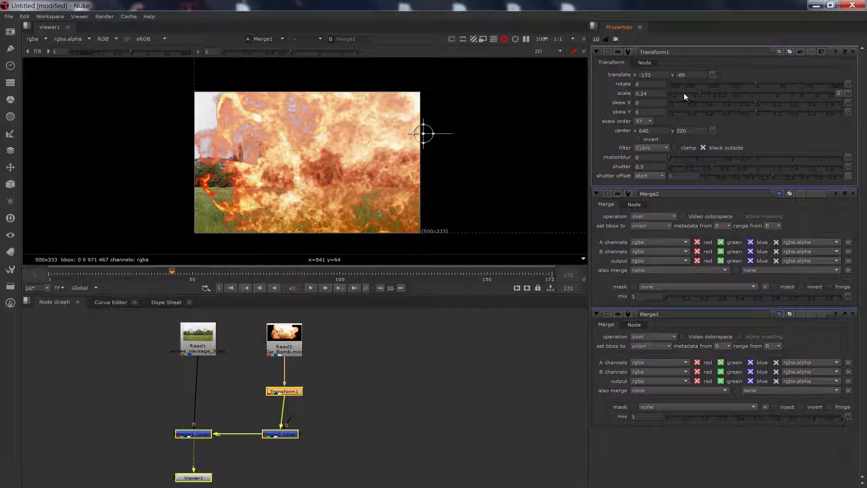
click(683, 94)
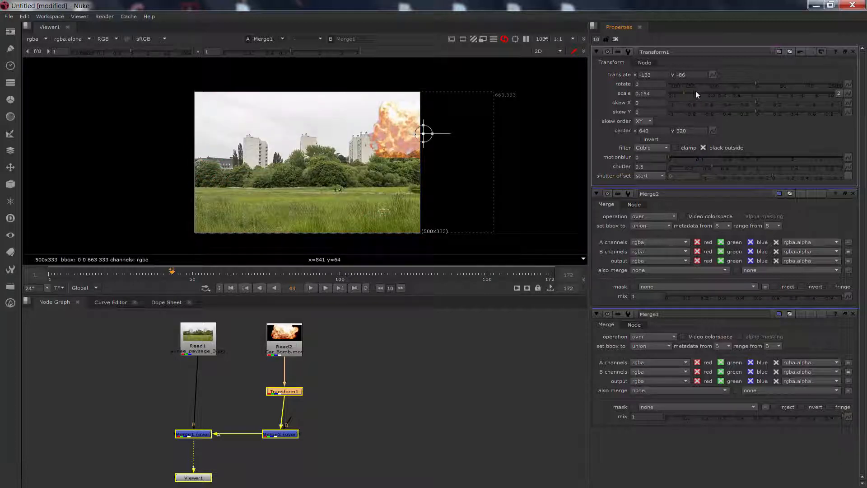
click(696, 94)
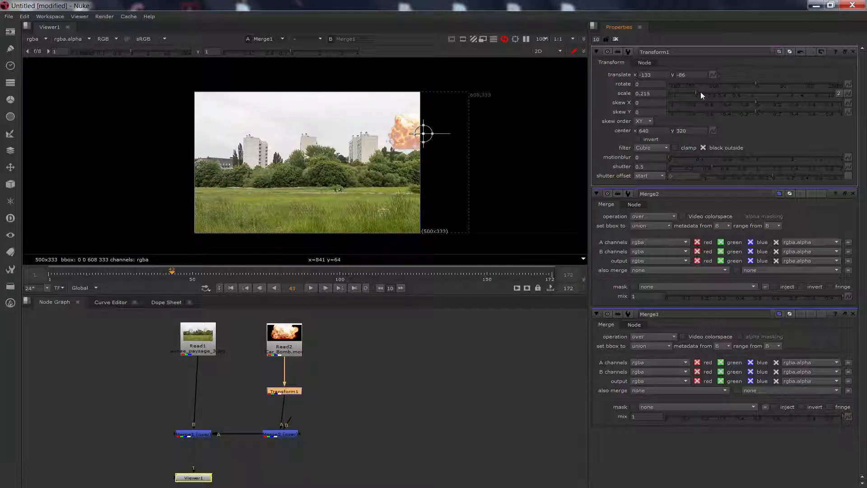
click(706, 93)
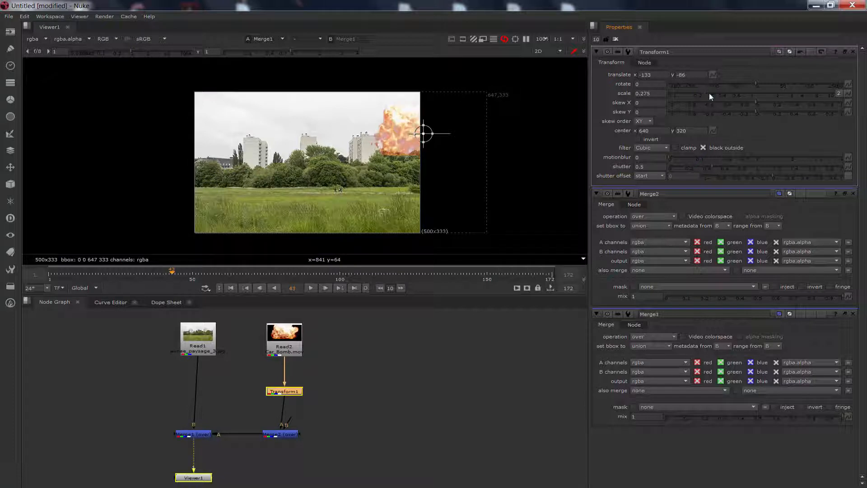
click(719, 93)
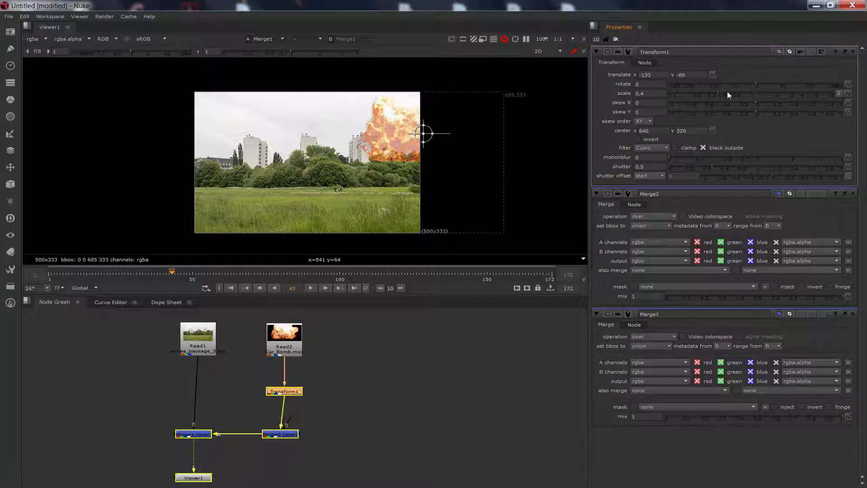
click(730, 94)
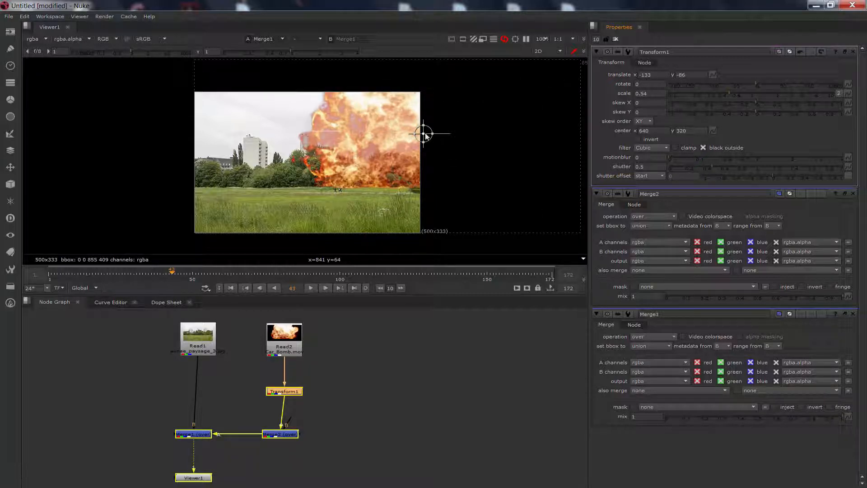
drag(410, 137, 314, 165)
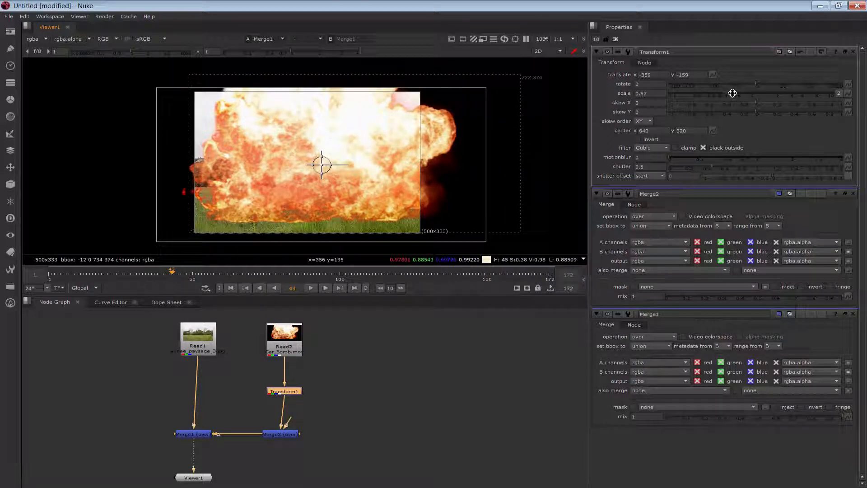
drag(730, 93, 722, 93)
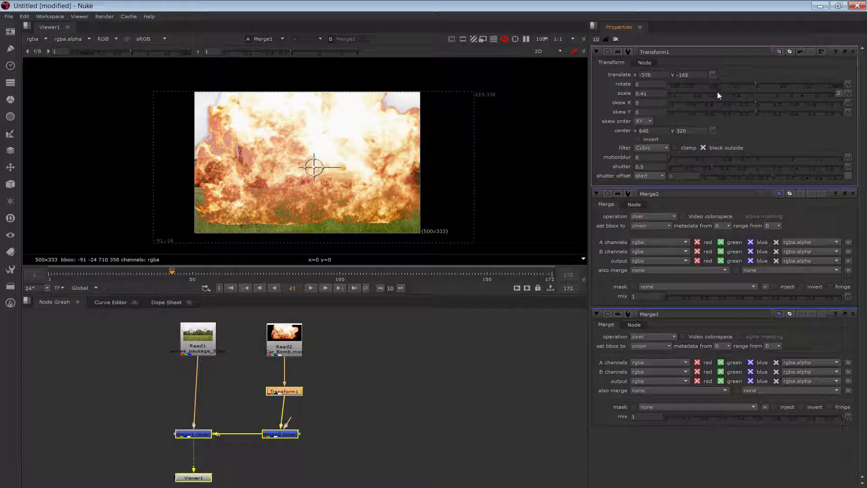
Reduce the explosion's scale to 0.355 with the Transform node and step the timeline back to frame 28
drag(717, 91, 715, 92)
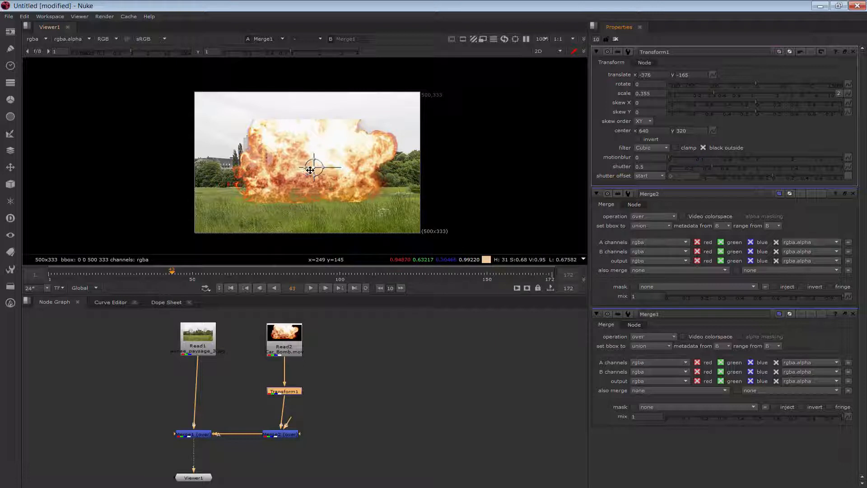
mouse_move(280, 338)
mouse_down()
mouse_move(290, 338)
mouse_move(276, 337)
mouse_up()
click(167, 274)
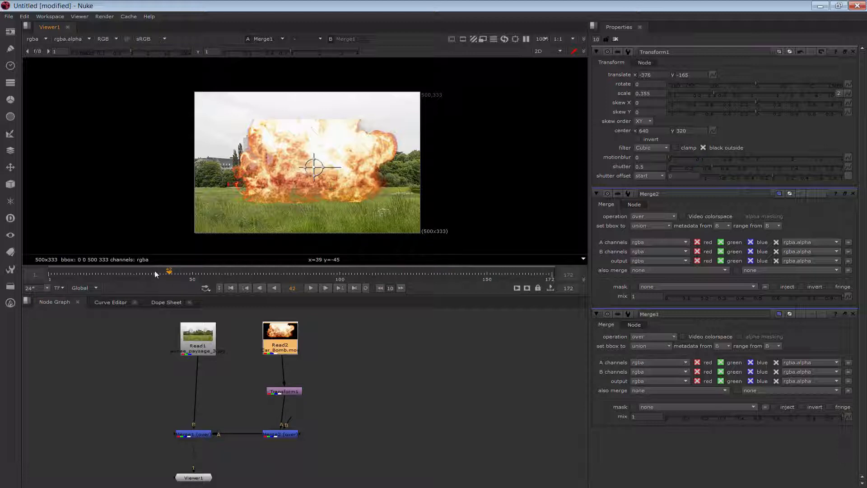
click(154, 271)
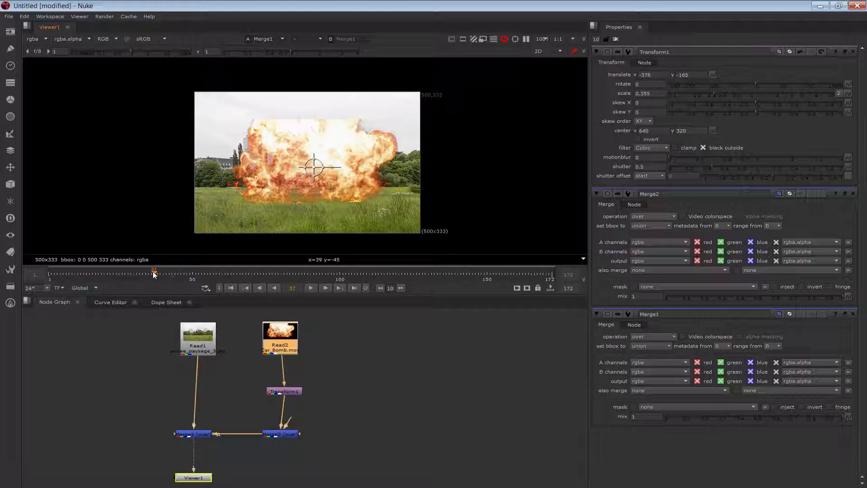
click(130, 274)
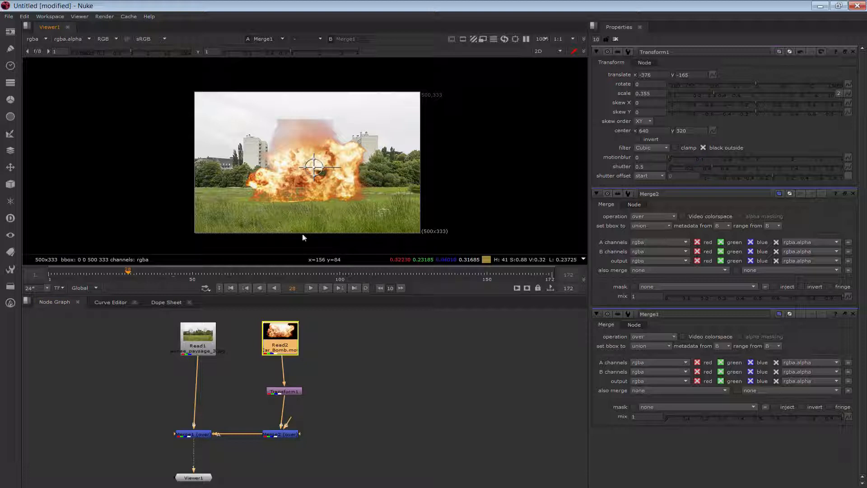
Move the Transform node up in the graph so it sits directly below the Car_Bomb node
drag(290, 391, 286, 372)
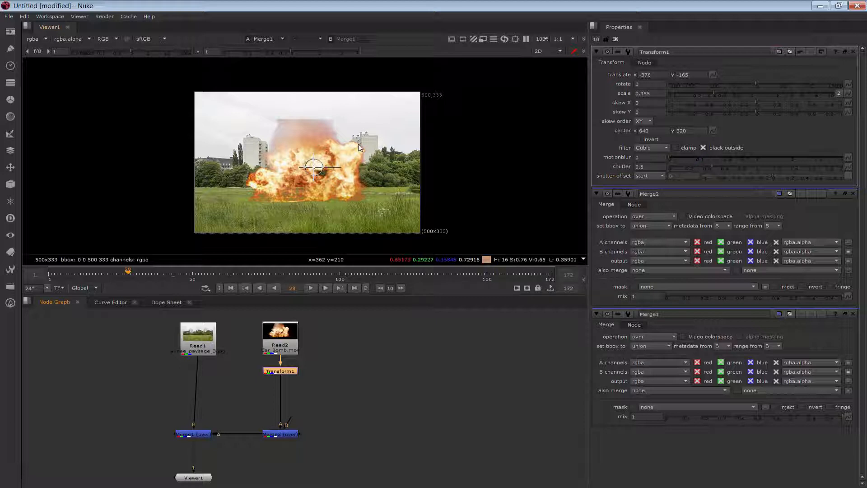
click(286, 346)
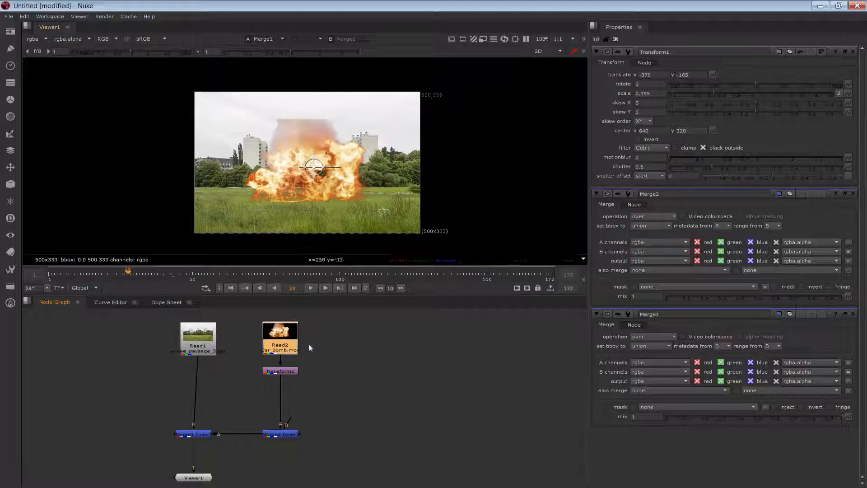
mouse_move(294, 373)
mouse_down()
mouse_move(294, 380)
mouse_move(292, 370)
mouse_move(281, 375)
mouse_up()
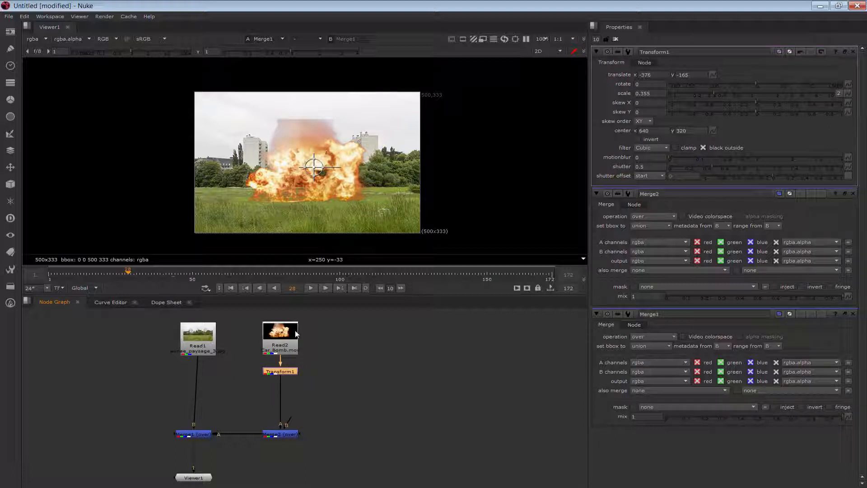
click(289, 345)
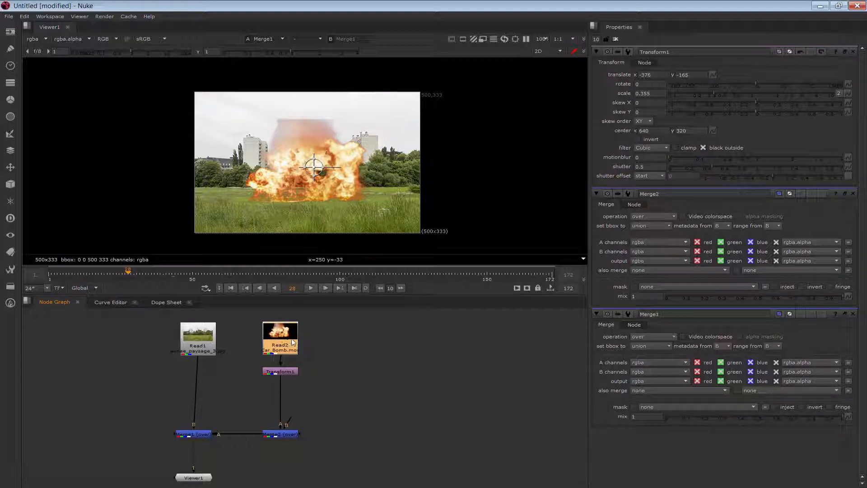
Try a Glow node on the output of the Transform node and delete it again
click(282, 371)
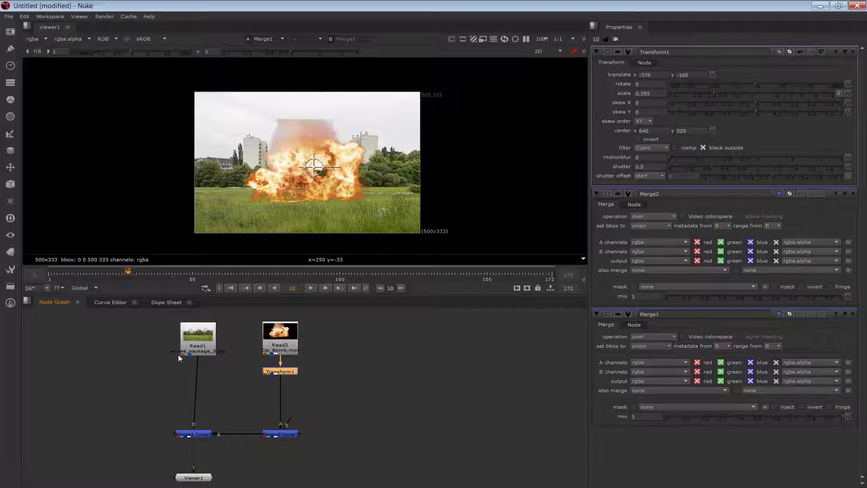
click(13, 116)
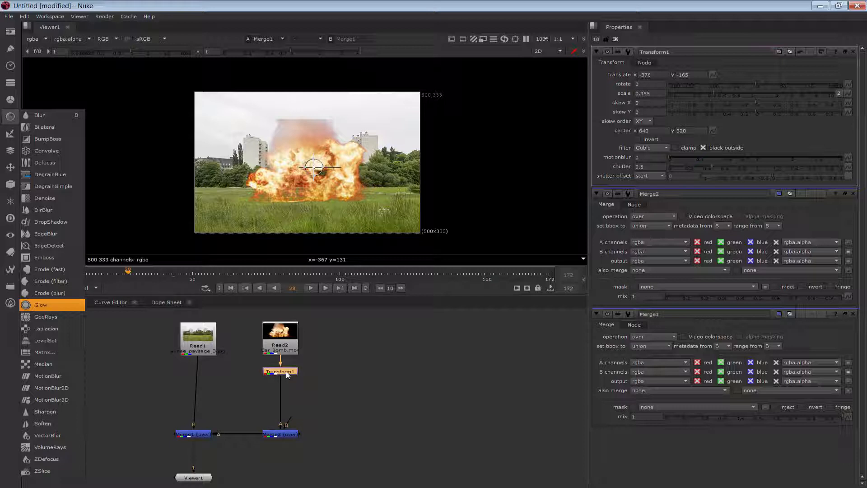
key(Return)
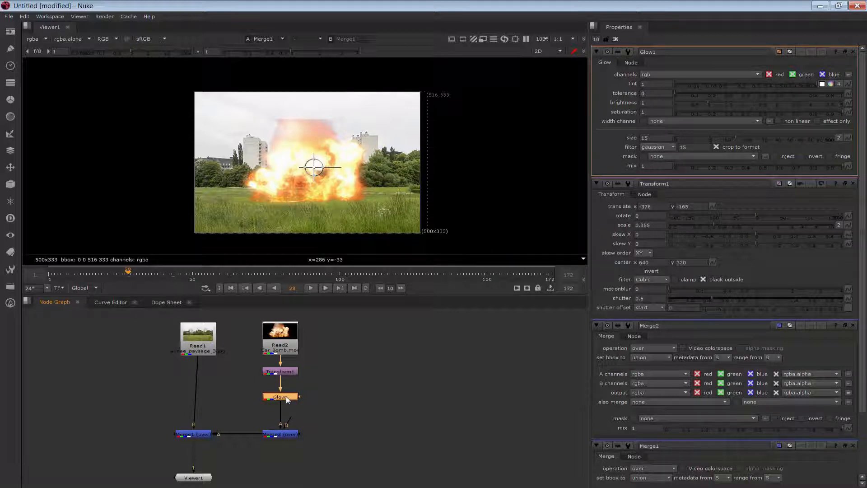
key(Delete)
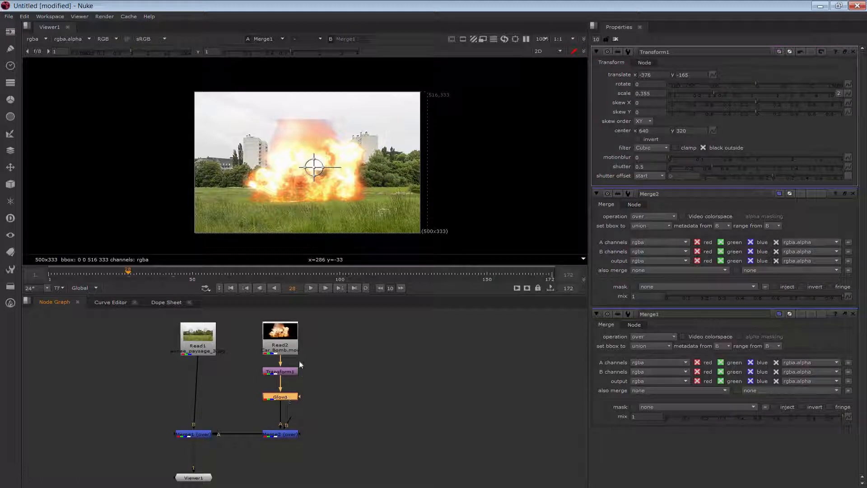
key(Delete)
Insert a Glow node between Car_Bomb and the Transform node, and space the nodes apart in the graph
click(288, 338)
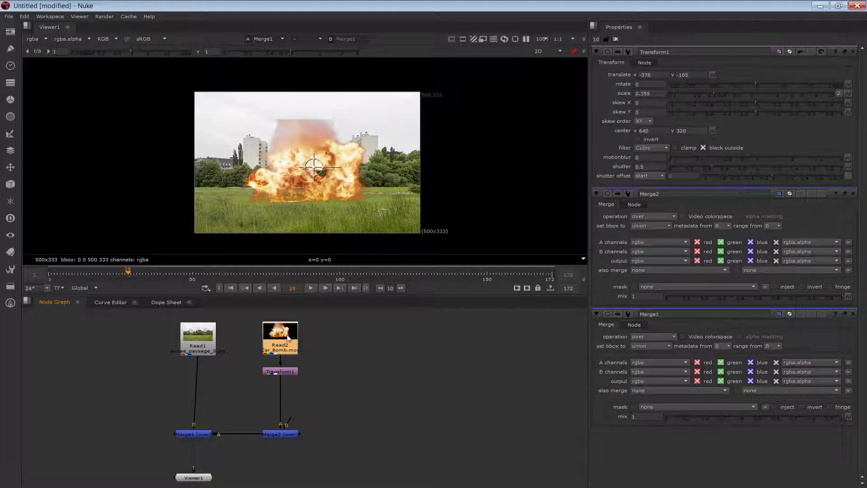
drag(285, 373, 282, 383)
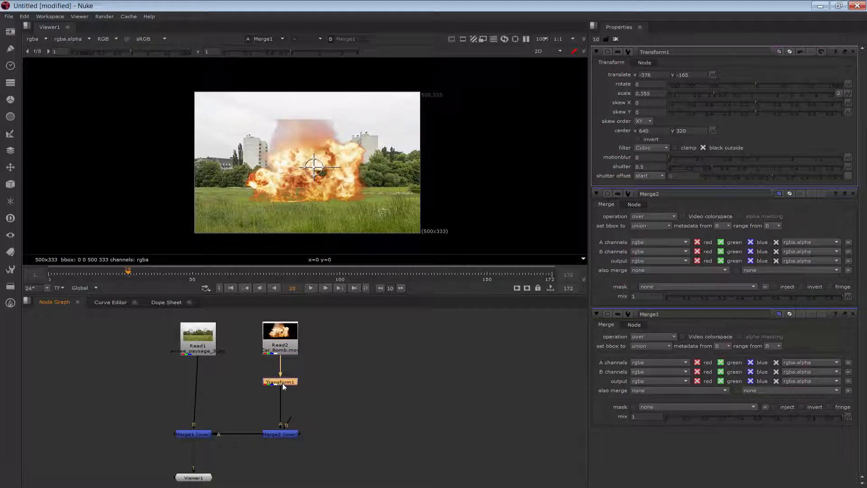
click(288, 342)
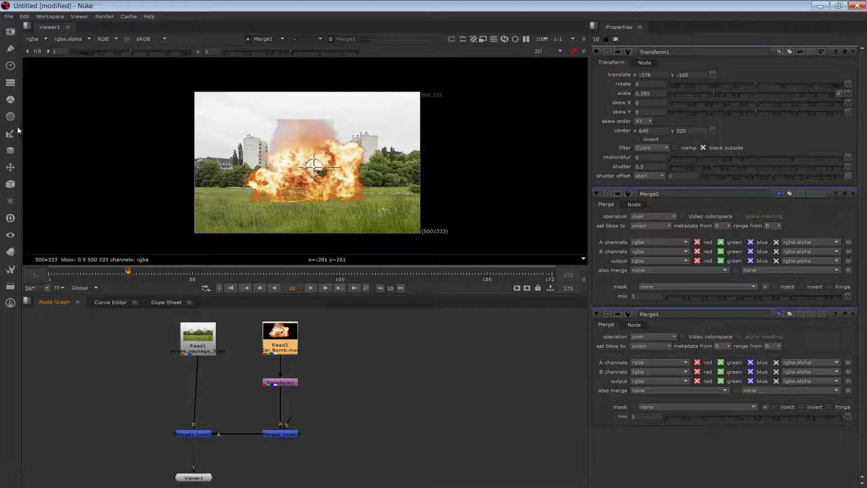
click(10, 117)
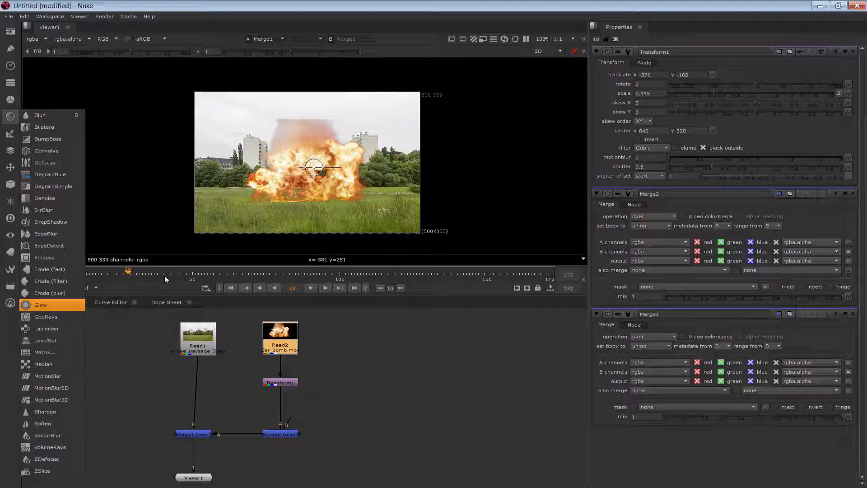
key(Return)
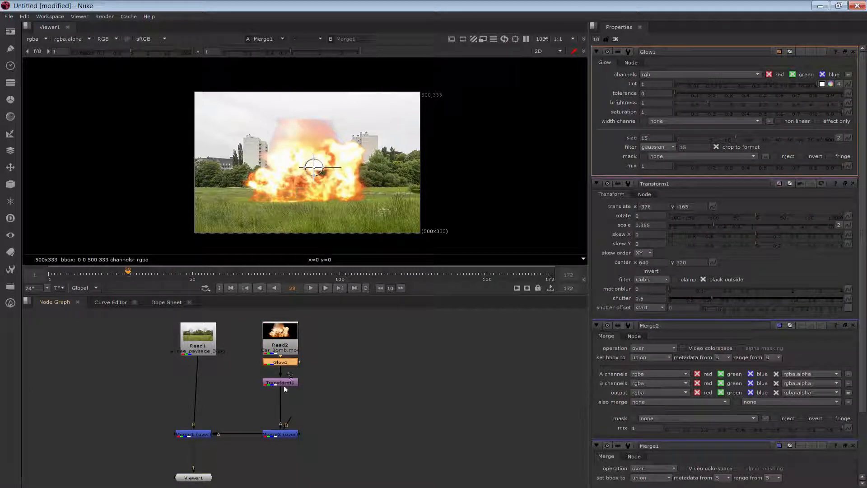
drag(284, 386, 280, 393)
drag(290, 364, 290, 372)
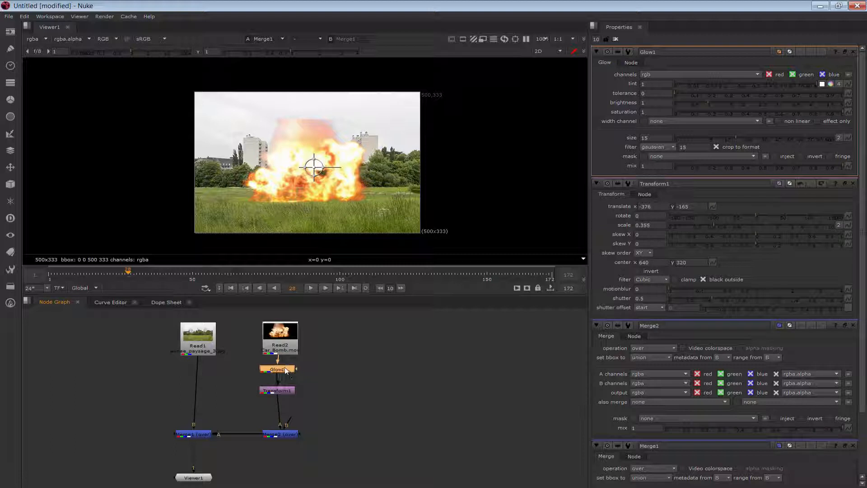
click(289, 391)
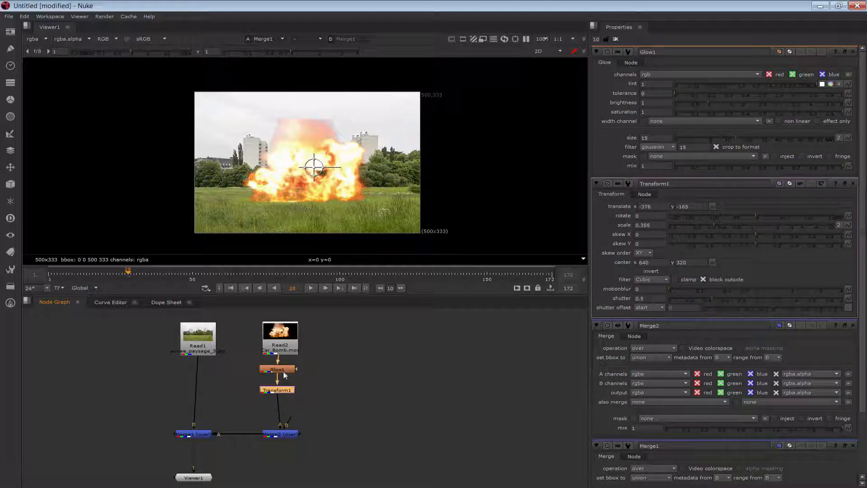
click(283, 372)
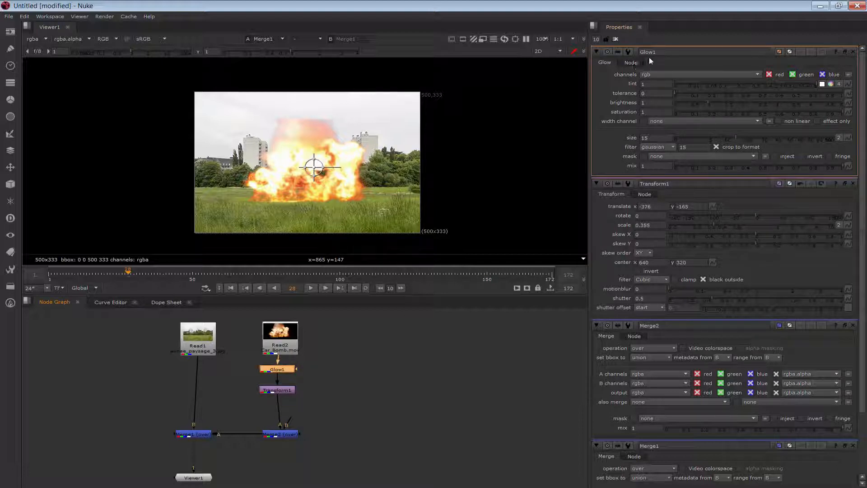
click(673, 184)
click(686, 325)
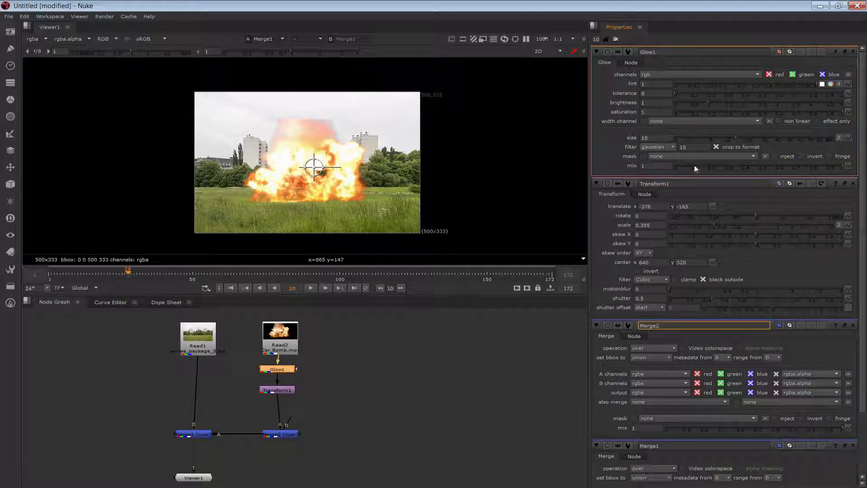
click(664, 51)
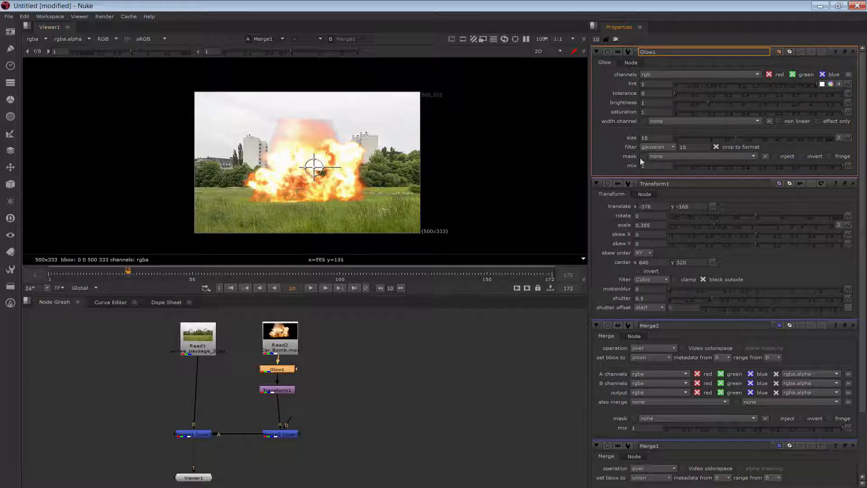
Compare high and low brightness values on the Glow node and set its brightness to 0.46
click(721, 102)
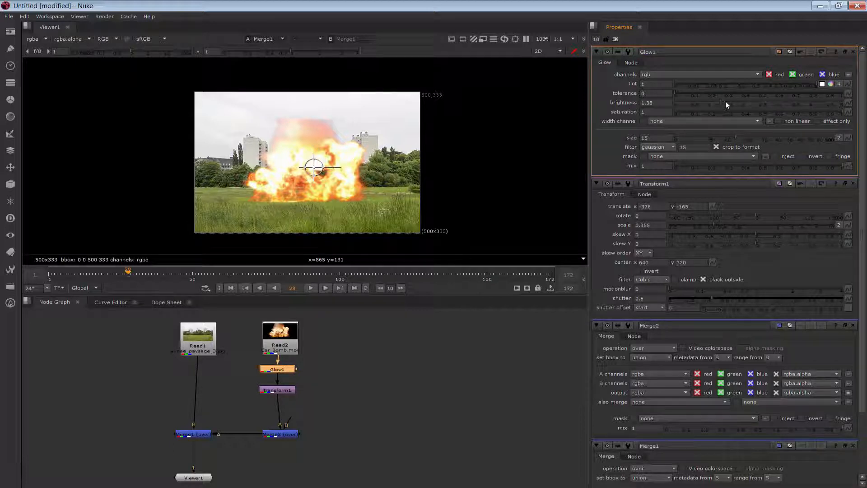
click(740, 103)
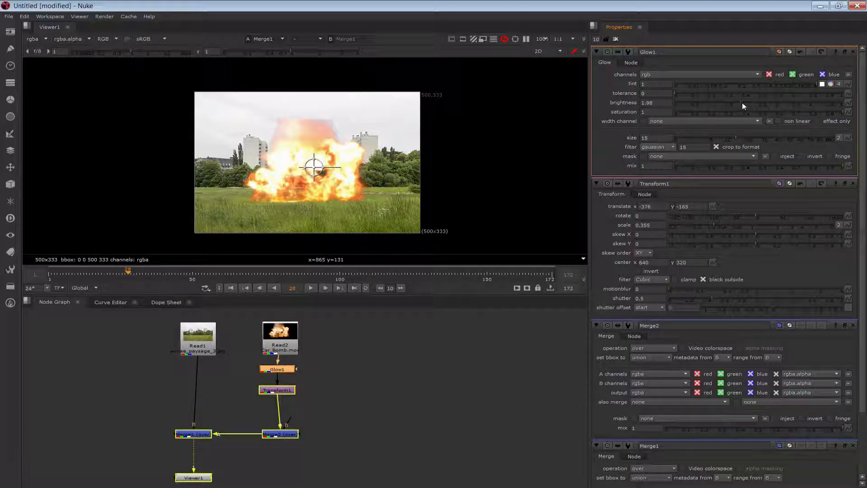
click(782, 102)
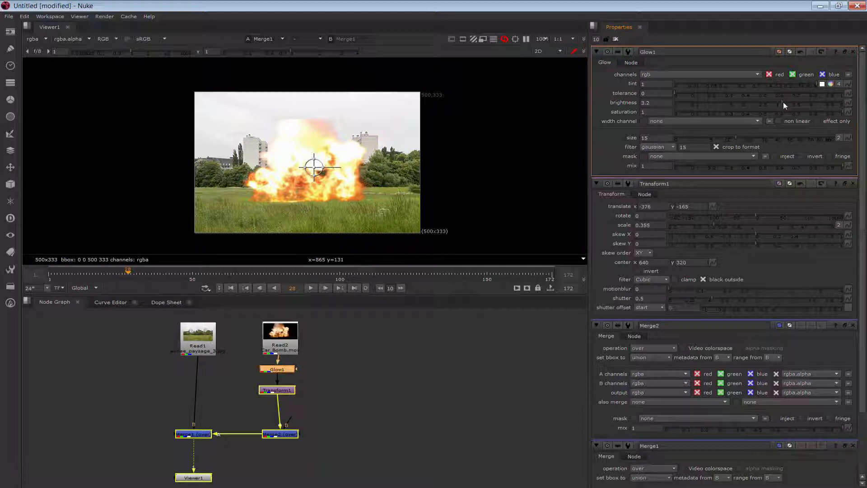
click(700, 104)
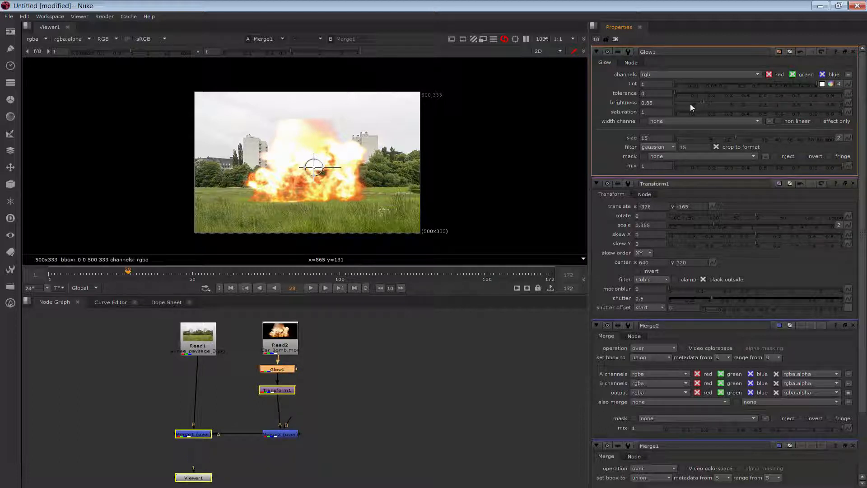
click(679, 104)
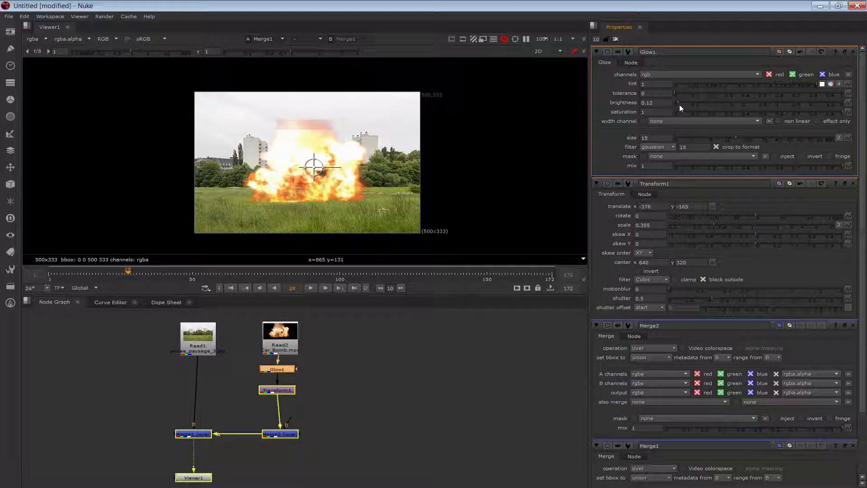
click(679, 104)
click(683, 102)
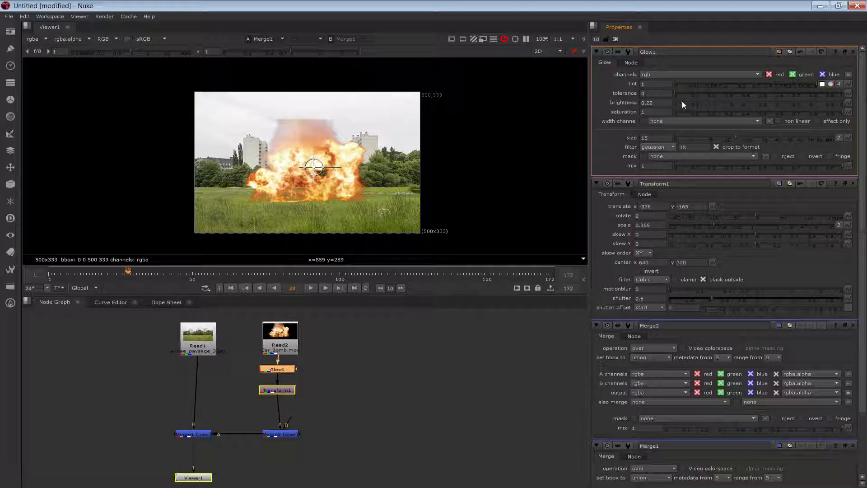
click(685, 102)
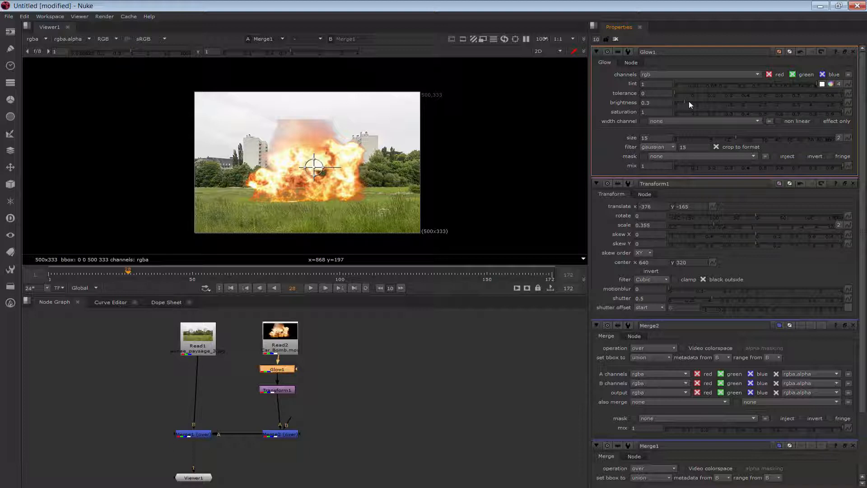
click(690, 102)
Raise the Glow node's tolerance to 0.59
click(703, 93)
click(744, 93)
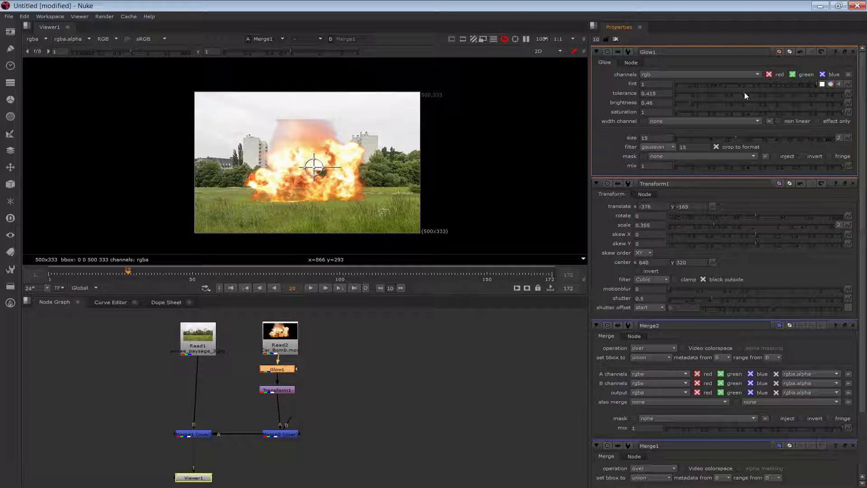
click(774, 93)
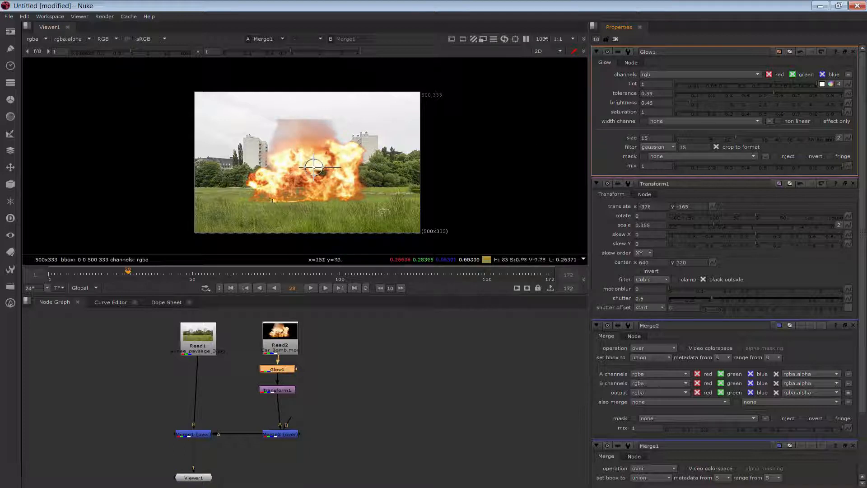
Insert a ColorCorrect node between the Transform node and the explosion's Merge node, spacing the nodes apart
drag(278, 436, 278, 447)
click(277, 389)
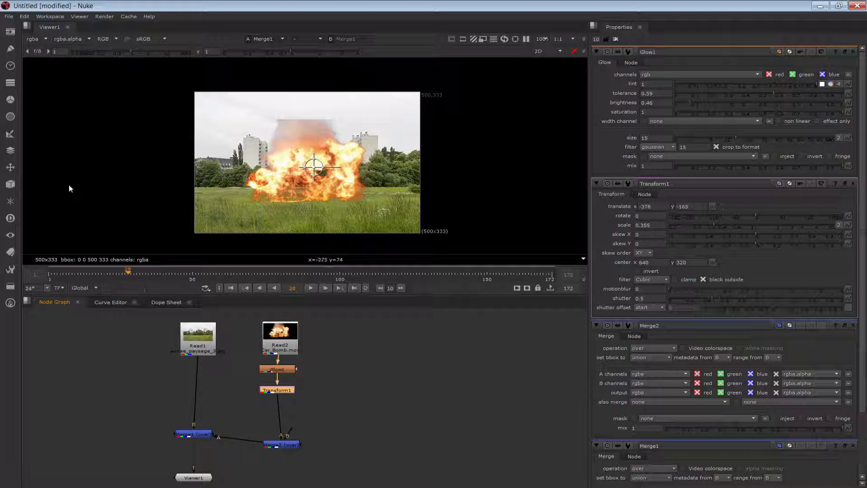
click(7, 104)
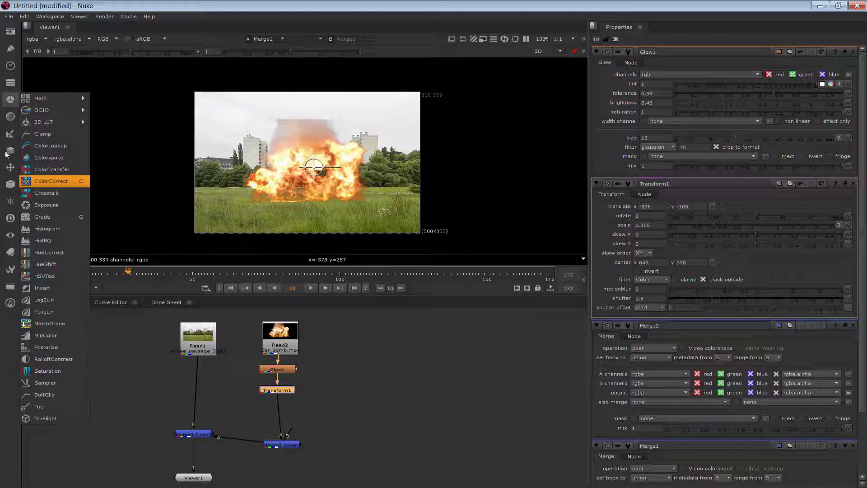
click(51, 181)
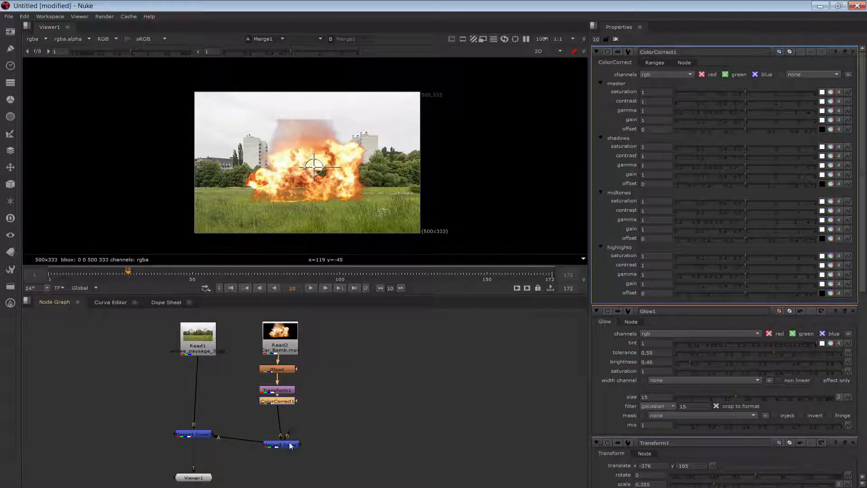
drag(290, 446, 287, 450)
drag(286, 403, 288, 408)
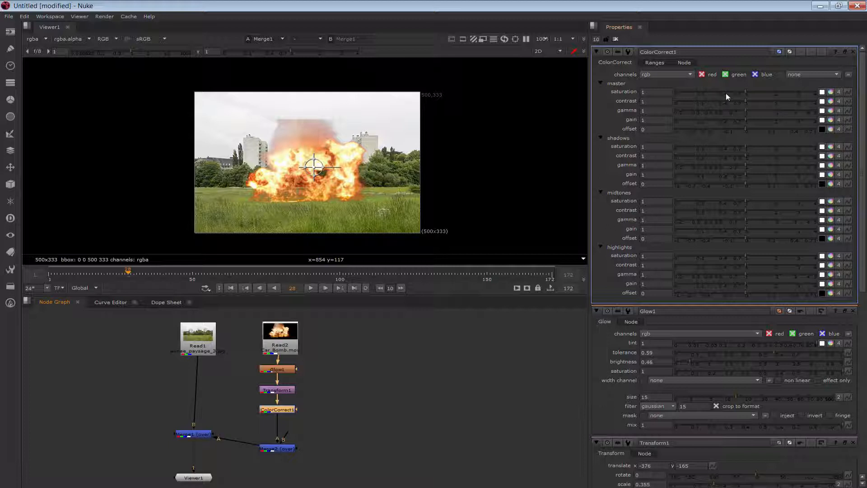
Show the colour wheels for the ColorCorrect node's master saturation, contrast, gamma, gain and offset
click(831, 92)
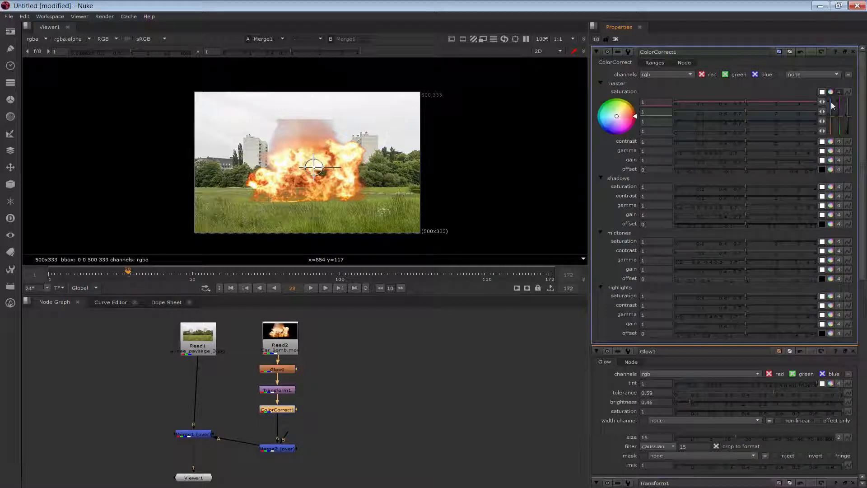
click(831, 142)
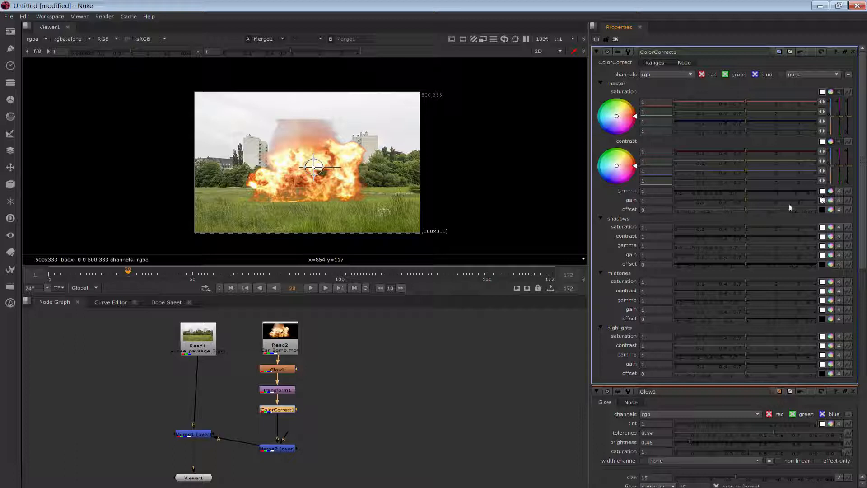
click(830, 191)
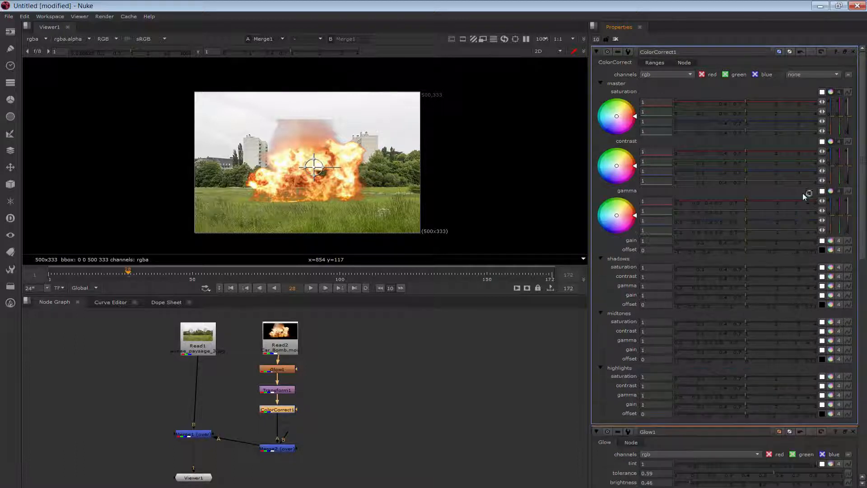
click(830, 240)
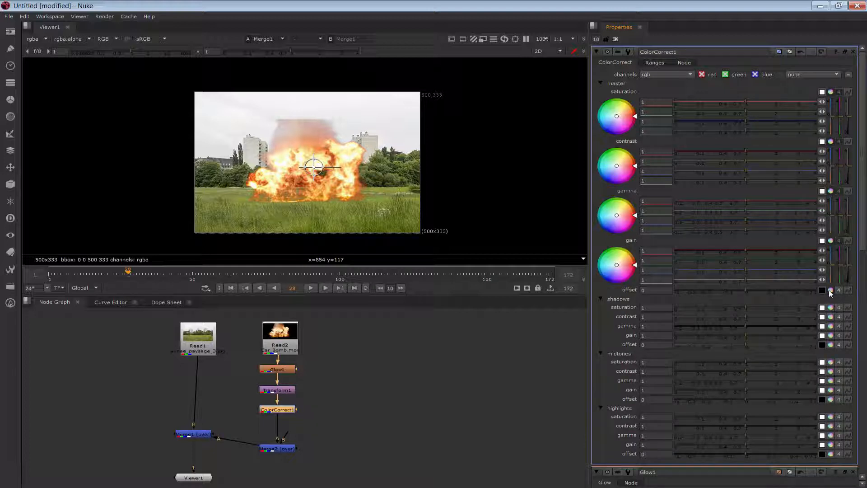
click(829, 291)
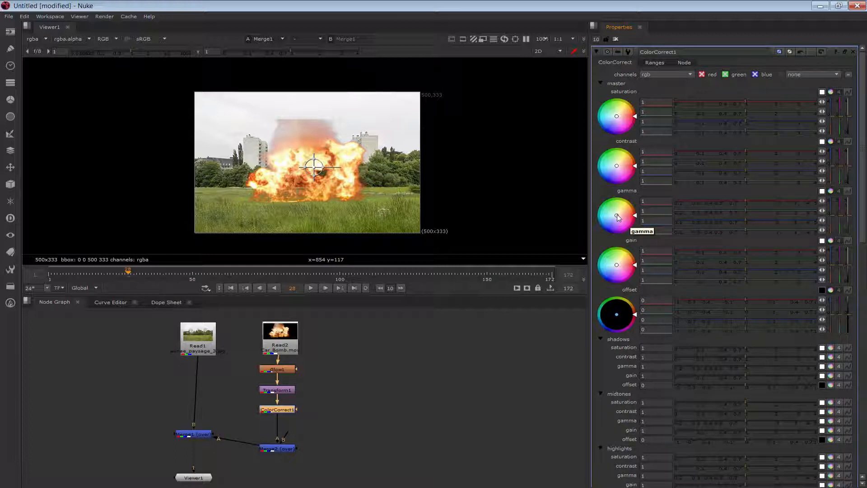
Tint the ColorCorrect node's master gamma toward orange-red, with green at about 0.756 and blue at about 0.683
mouse_move(625, 216)
mouse_down()
mouse_move(638, 214)
mouse_move(619, 219)
mouse_move(626, 216)
mouse_up()
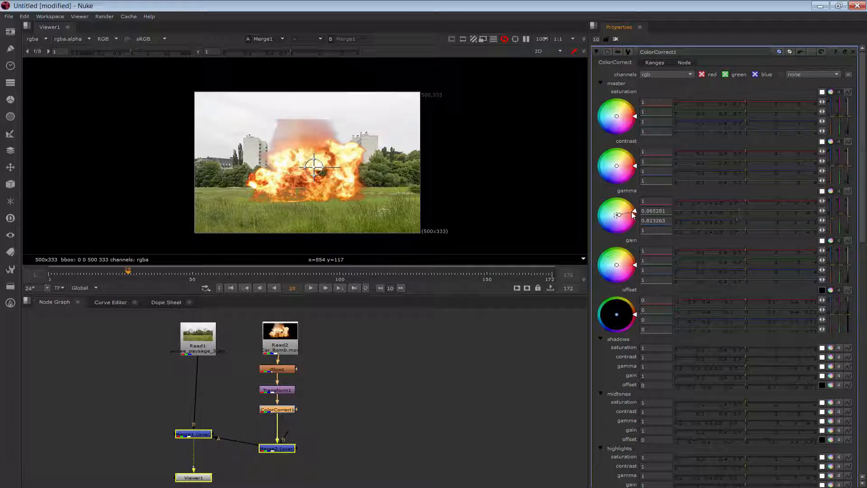
drag(633, 215, 633, 215)
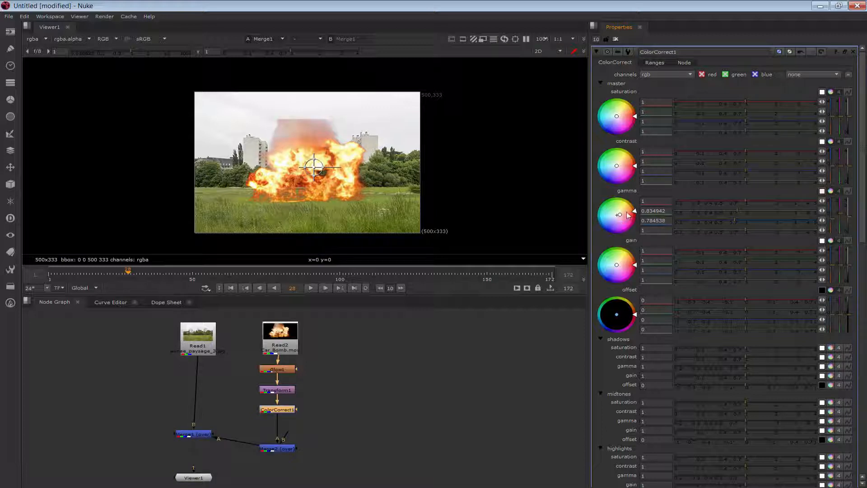
drag(621, 219, 625, 219)
drag(629, 217, 632, 212)
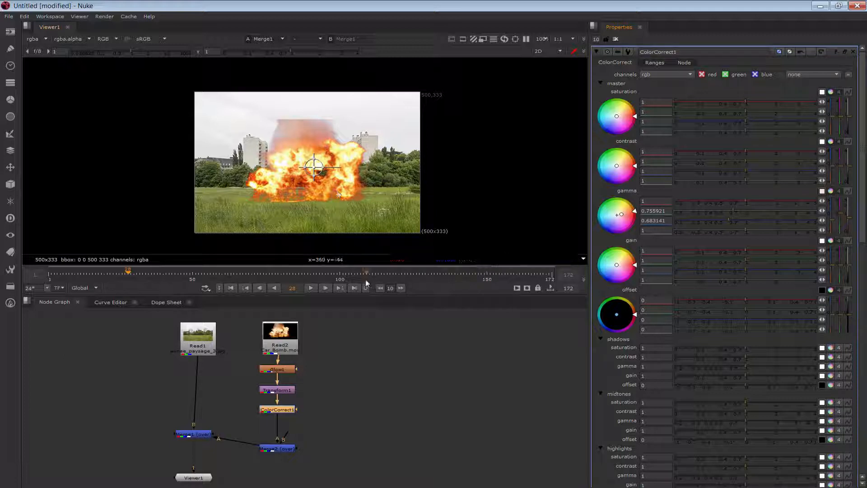
Tidy the node graph by moving both Merge nodes up and aligning the Viewer just below the landscape's Merge node
drag(190, 435, 196, 425)
click(271, 448)
drag(272, 450, 273, 440)
drag(206, 477, 205, 453)
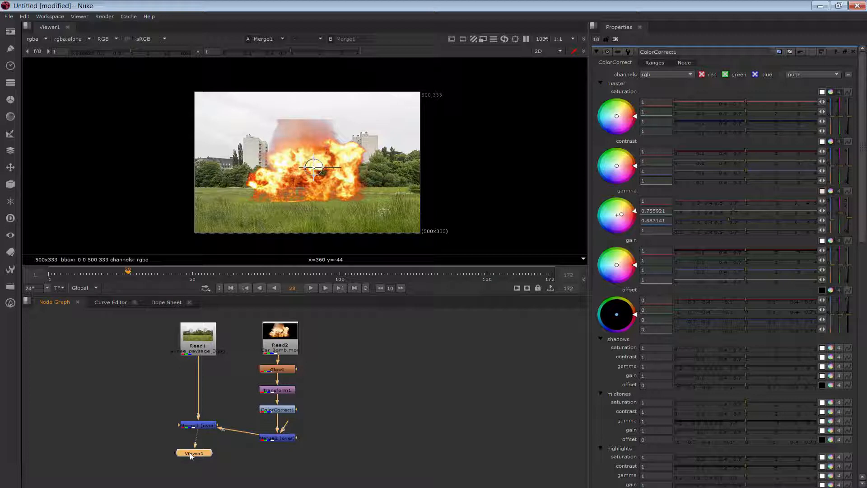
drag(182, 454, 197, 455)
click(201, 340)
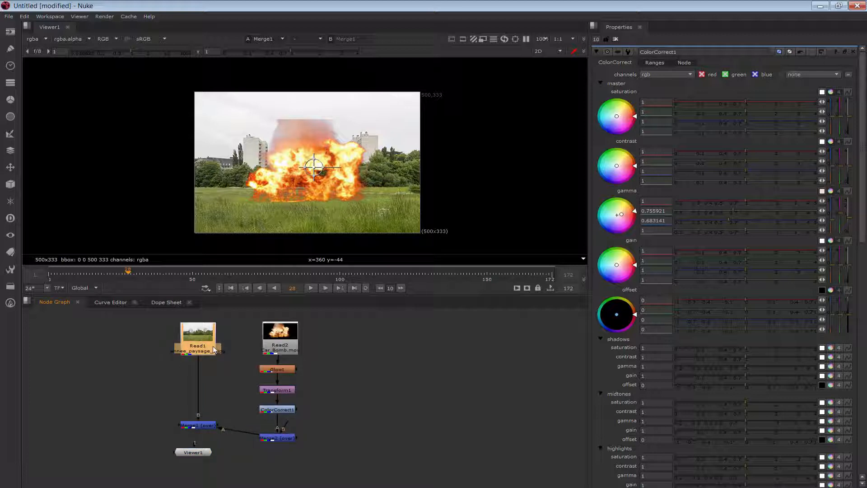
drag(205, 454, 208, 457)
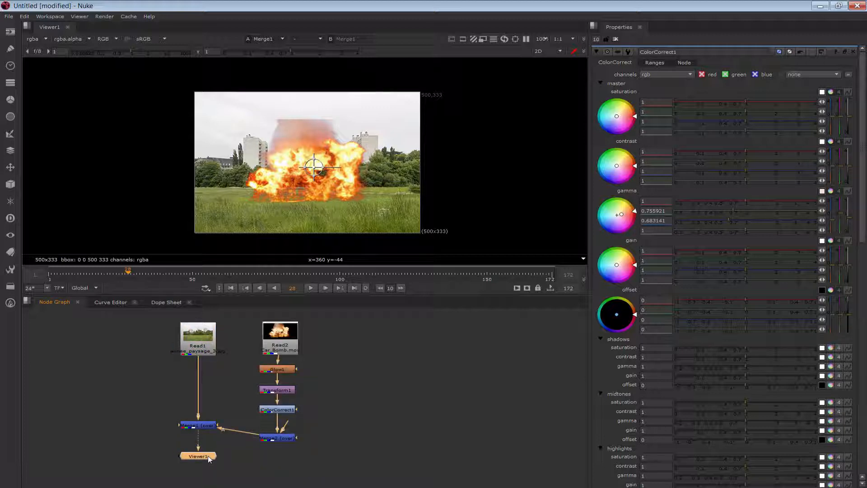